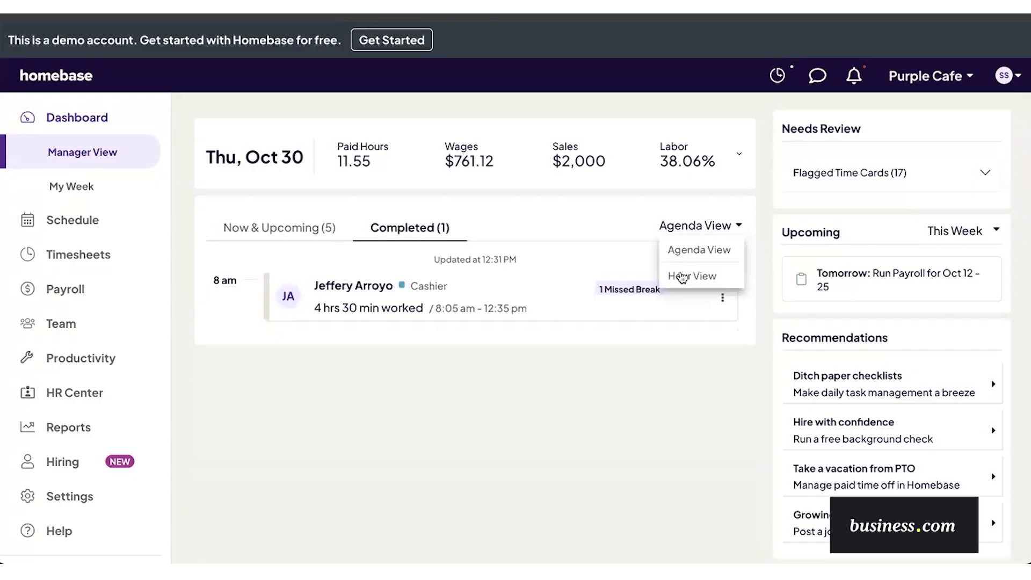
Switch the manager dashboard to Hour View and look through today's shifts on the timeline
{"action": "left_click", "coordinate": [682, 277]}
{"action": "scroll", "coordinate": [385, 342], "scroll_direction": "down", "scroll_amount": 1}
{"action": "scroll", "coordinate": [370, 333], "scroll_direction": "left", "scroll_amount": 2}
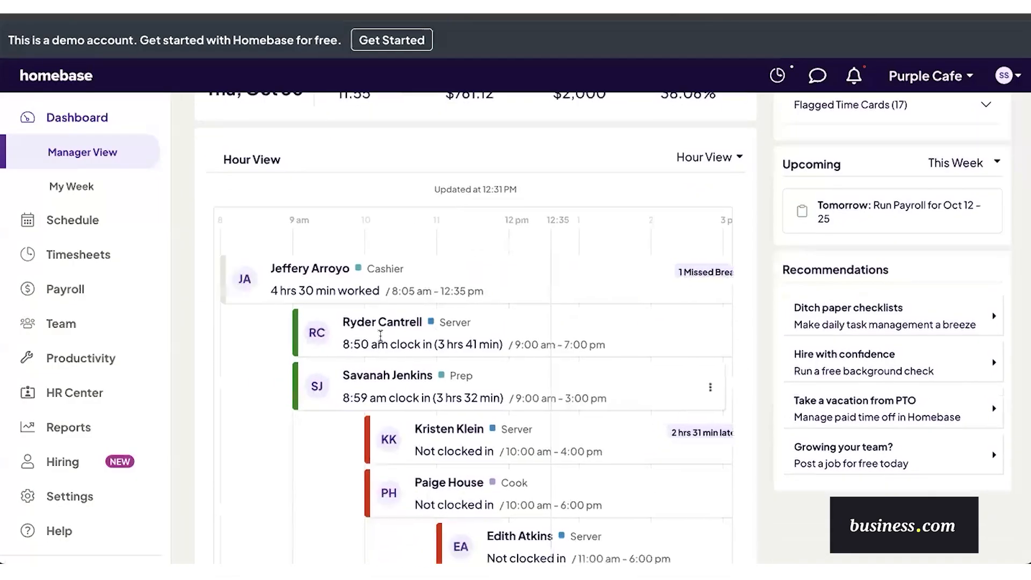
{"action": "scroll", "coordinate": [328, 315], "scroll_direction": "up", "scroll_amount": 1}
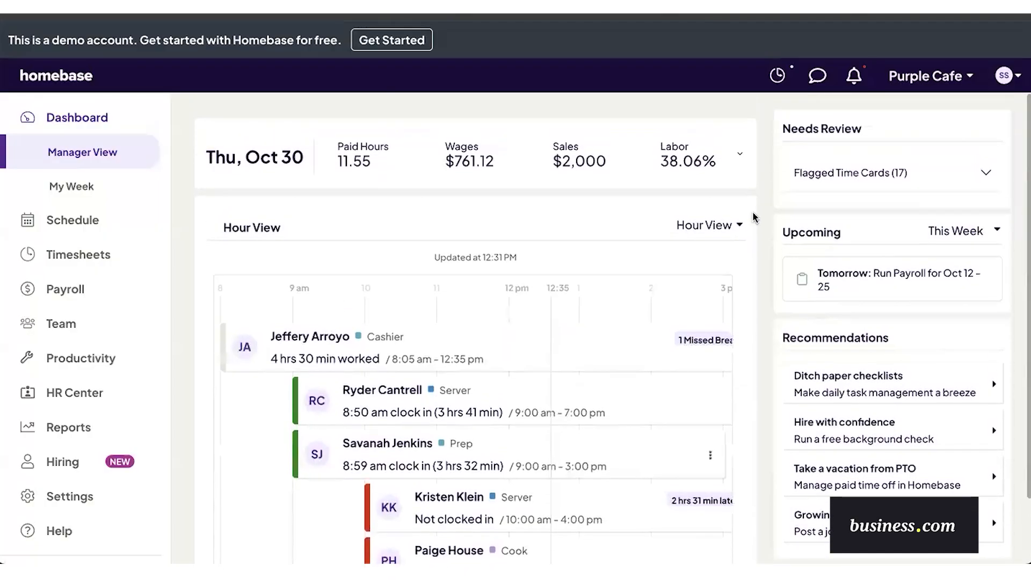
Return the dashboard to Agenda View and show the Now & Upcoming shifts
{"action": "left_click", "coordinate": [724, 228]}
{"action": "left_click", "coordinate": [707, 250]}
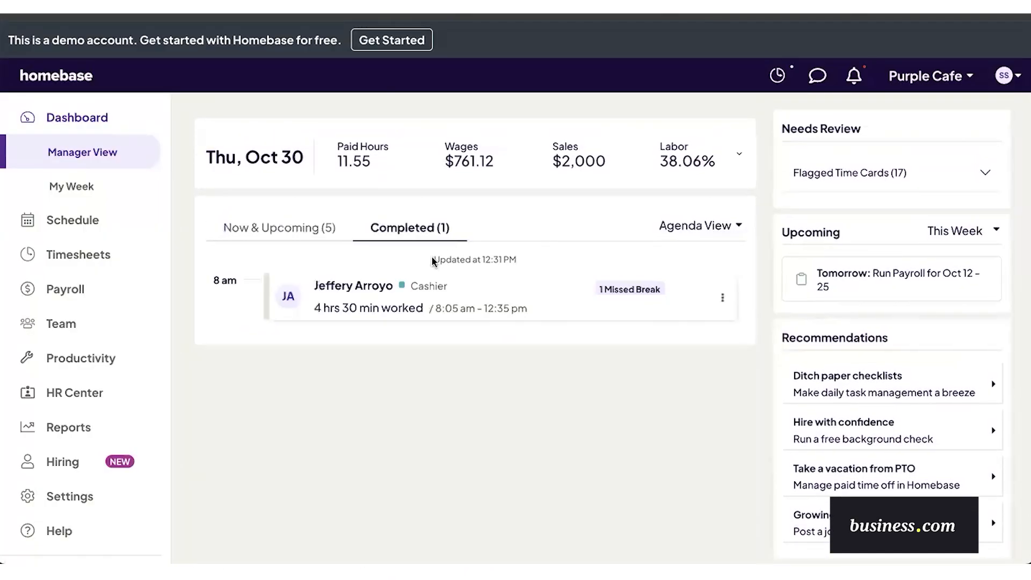
{"action": "left_click", "coordinate": [269, 239]}
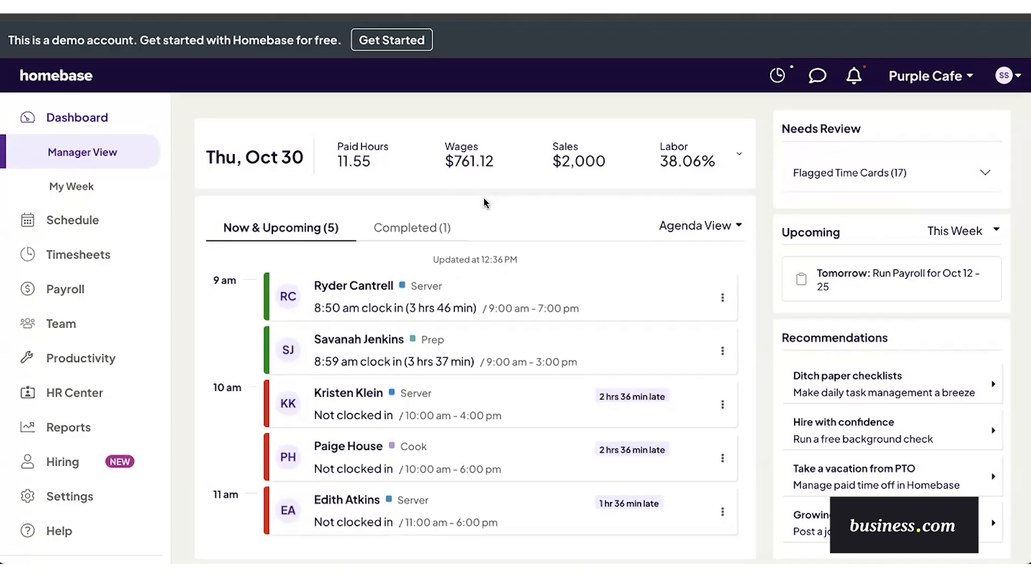
In the weekly schedule, start a Monday Manager shift for the first listed team member and also apply it to Wednesday and Friday
{"action": "left_click", "coordinate": [72, 220]}
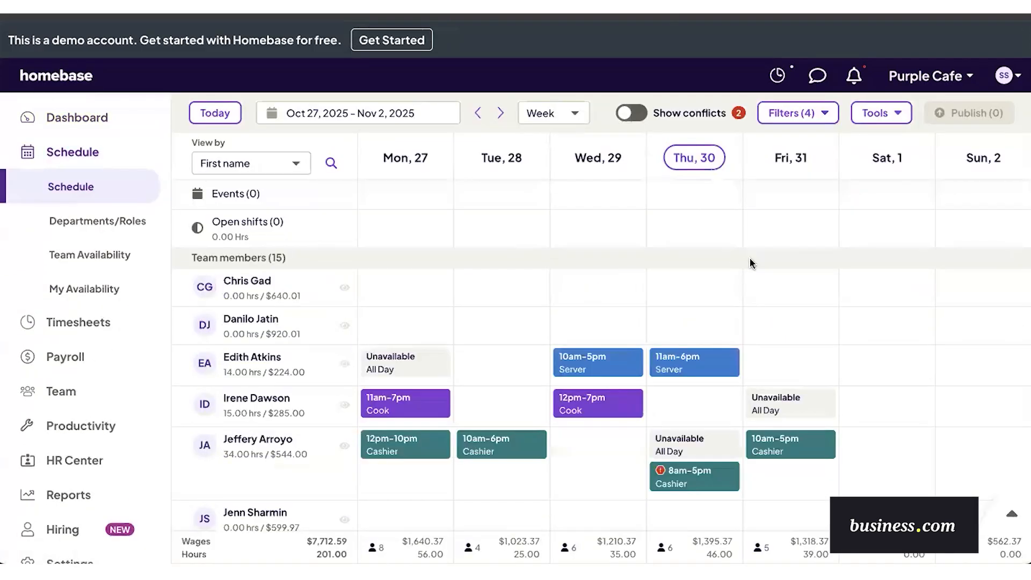
{"action": "scroll", "coordinate": [751, 258], "scroll_direction": "down", "scroll_amount": 1}
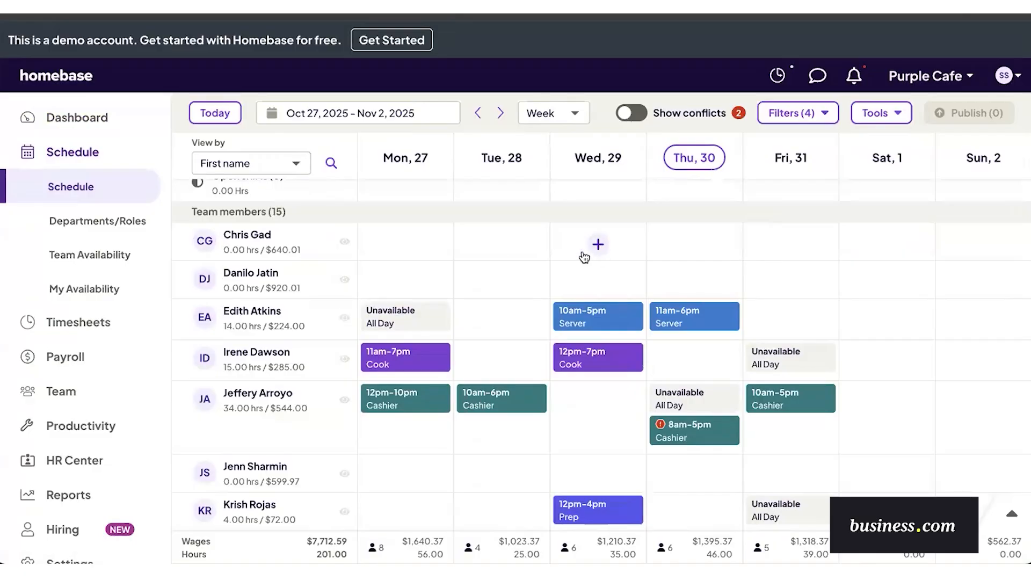
{"action": "left_click", "coordinate": [410, 242]}
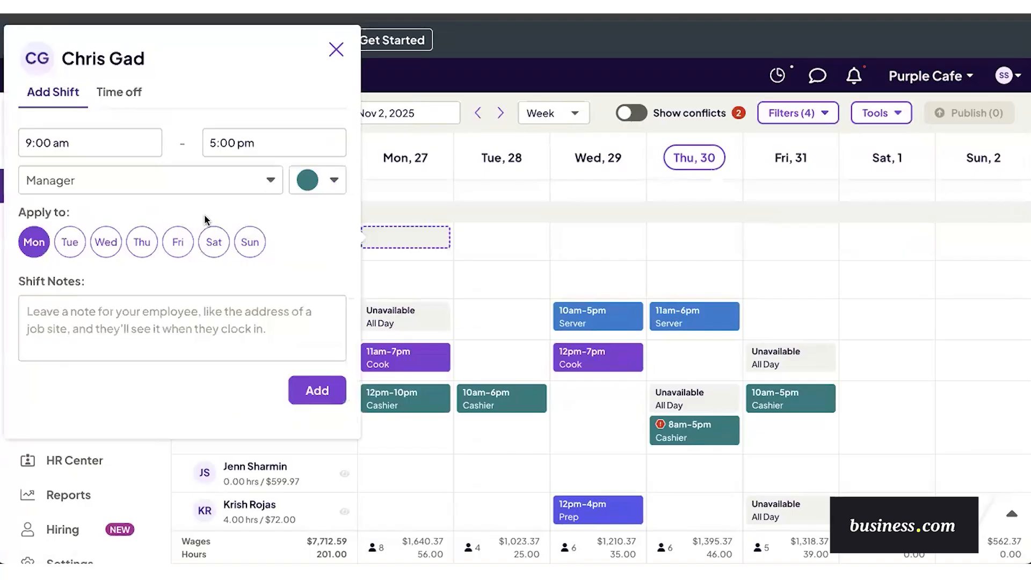
{"action": "left_click", "coordinate": [98, 246]}
{"action": "left_click", "coordinate": [177, 242]}
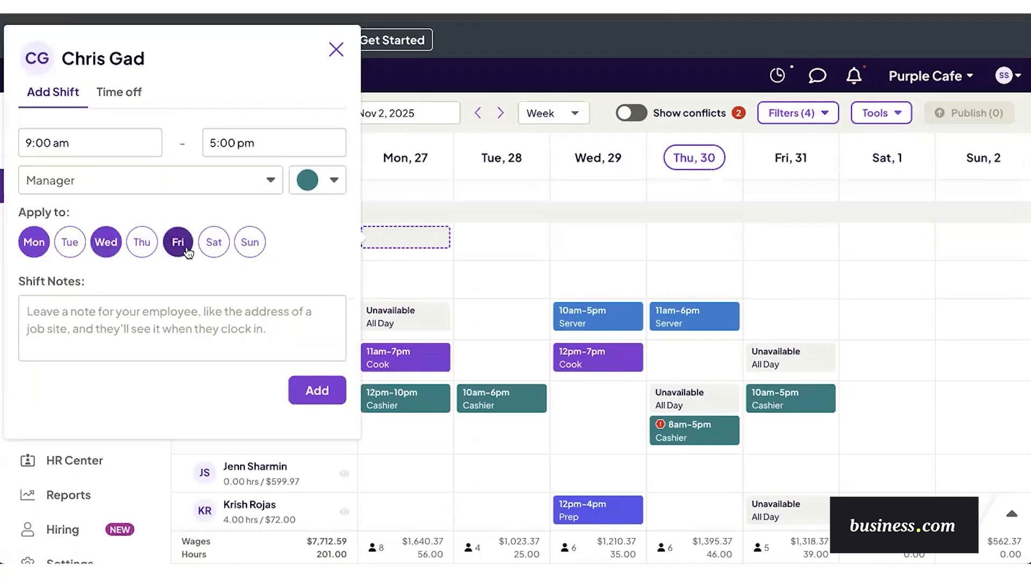
Set the shift's end time to 3:00 pm and add it to the schedule without a note
{"action": "left_click", "coordinate": [283, 134]}
{"action": "scroll", "coordinate": [269, 204], "scroll_direction": "up", "scroll_amount": 4}
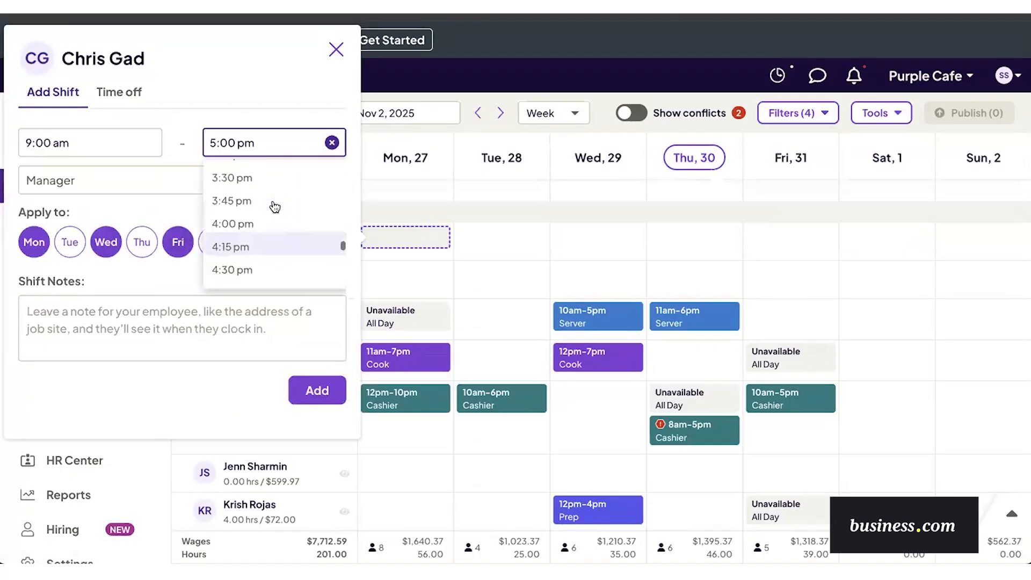
{"action": "scroll", "coordinate": [262, 207], "scroll_direction": "up", "scroll_amount": 1}
{"action": "left_click", "coordinate": [262, 203]}
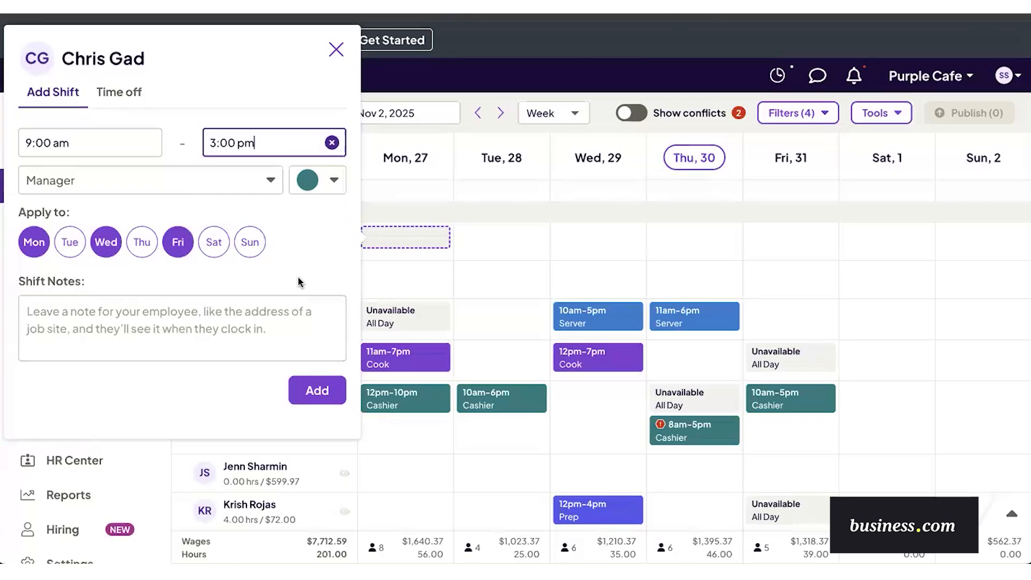
{"action": "left_click", "coordinate": [158, 309]}
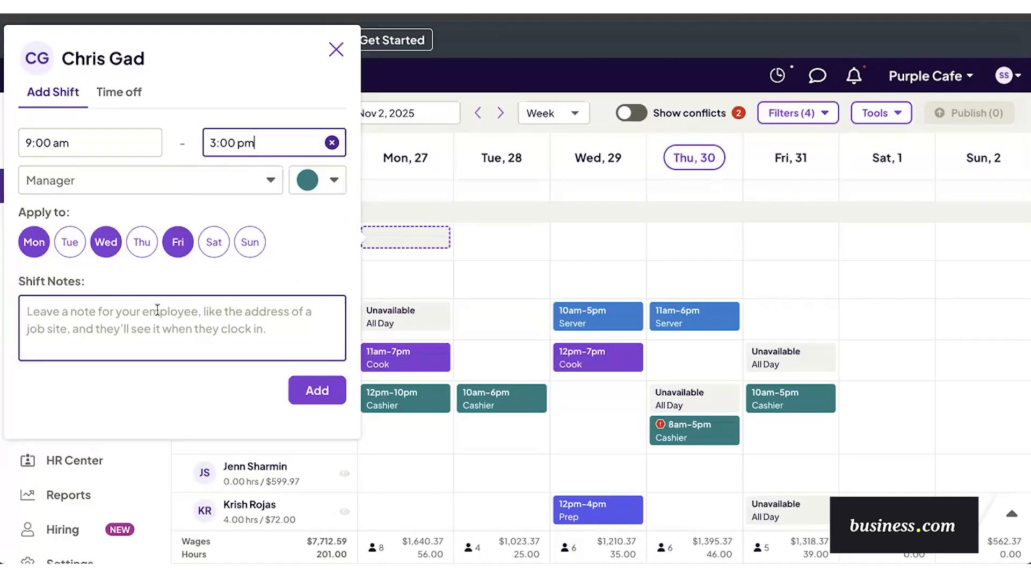
{"action": "left_click", "coordinate": [301, 390]}
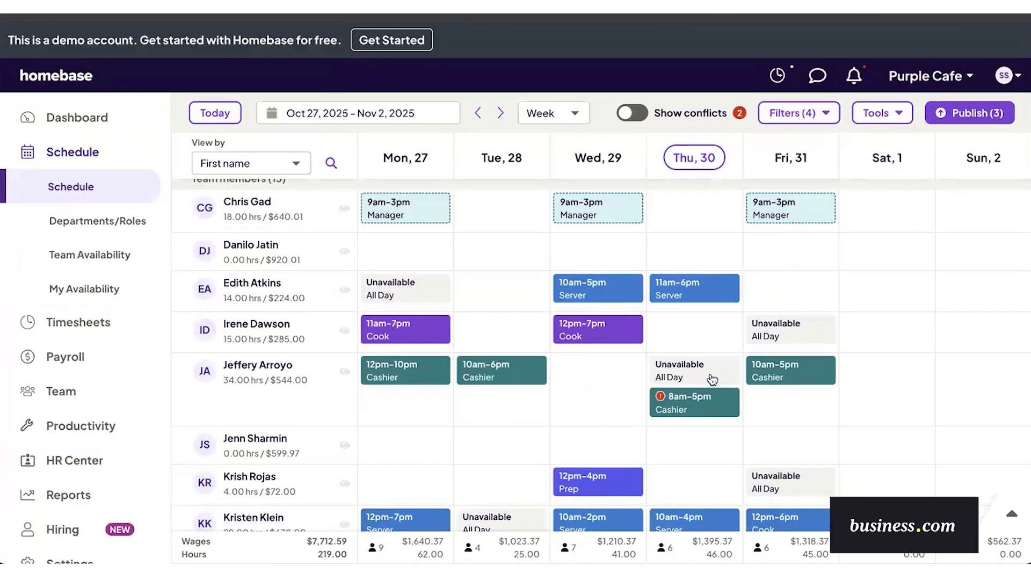
Turn the schedule's conflict highlighting on and off again, and inspect the flagged Thursday Cashier shift
{"action": "scroll", "coordinate": [788, 391], "scroll_direction": "down", "scroll_amount": 1}
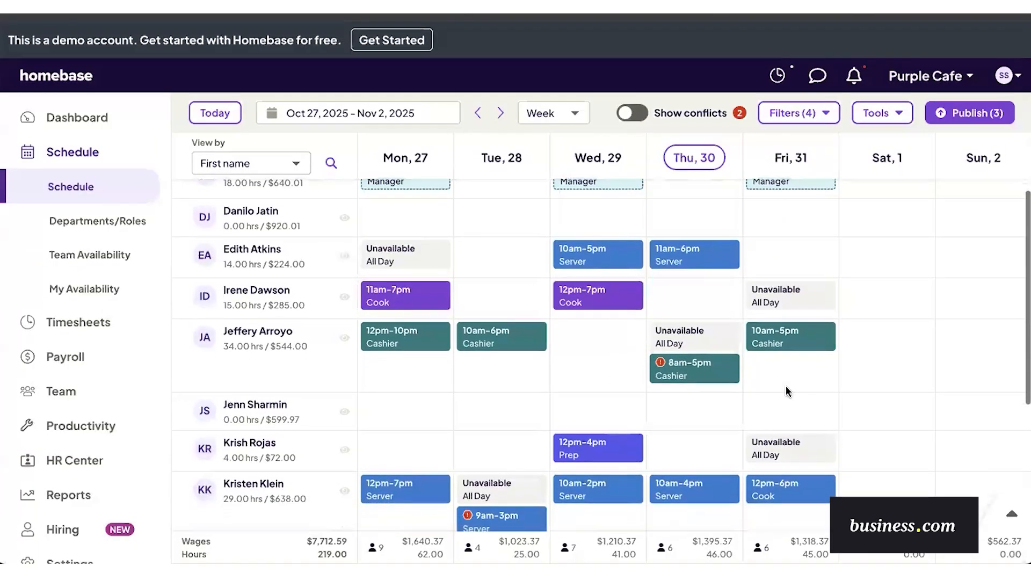
{"action": "left_click", "coordinate": [637, 114]}
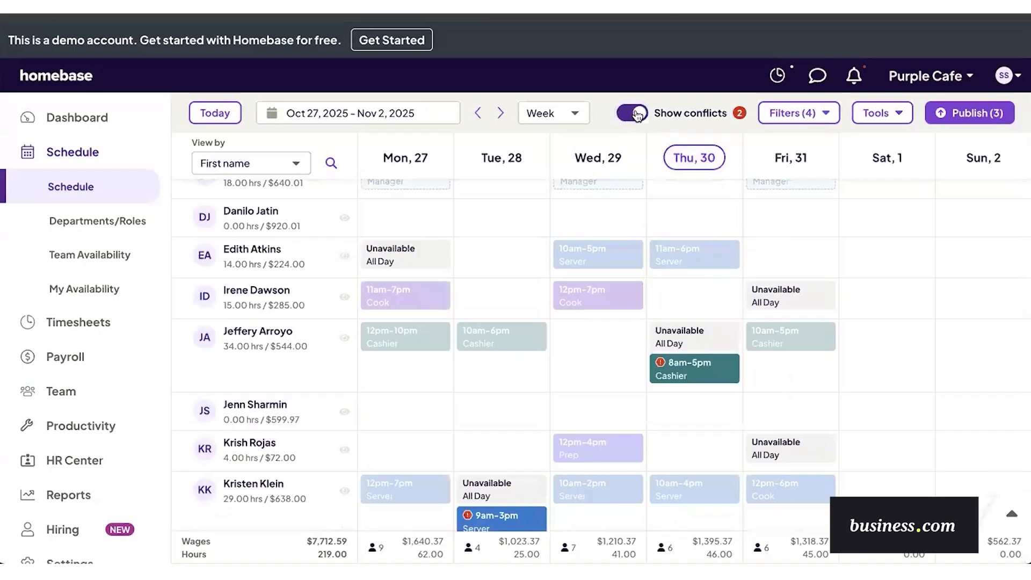
{"action": "left_click", "coordinate": [637, 114]}
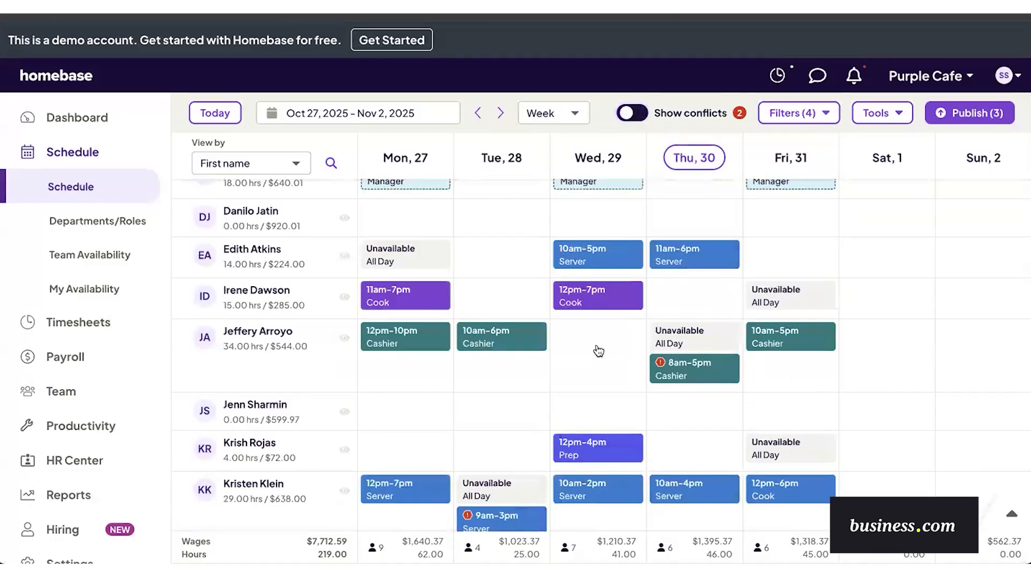
{"action": "mouse_move", "coordinate": [698, 376]}
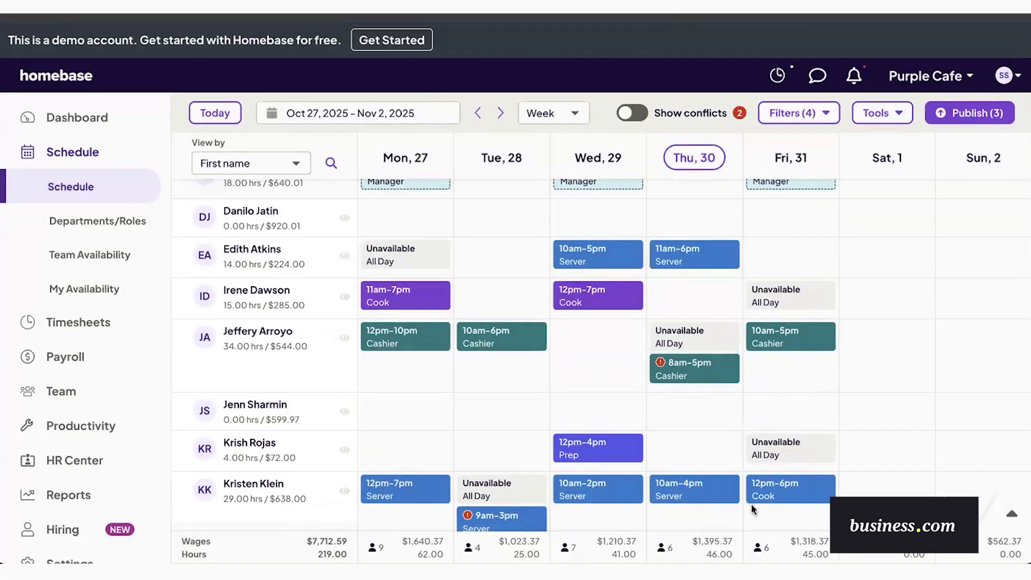
Expand the schedule's estimated sales and labor percentage summary and collapse it again
{"action": "left_click", "coordinate": [1012, 514]}
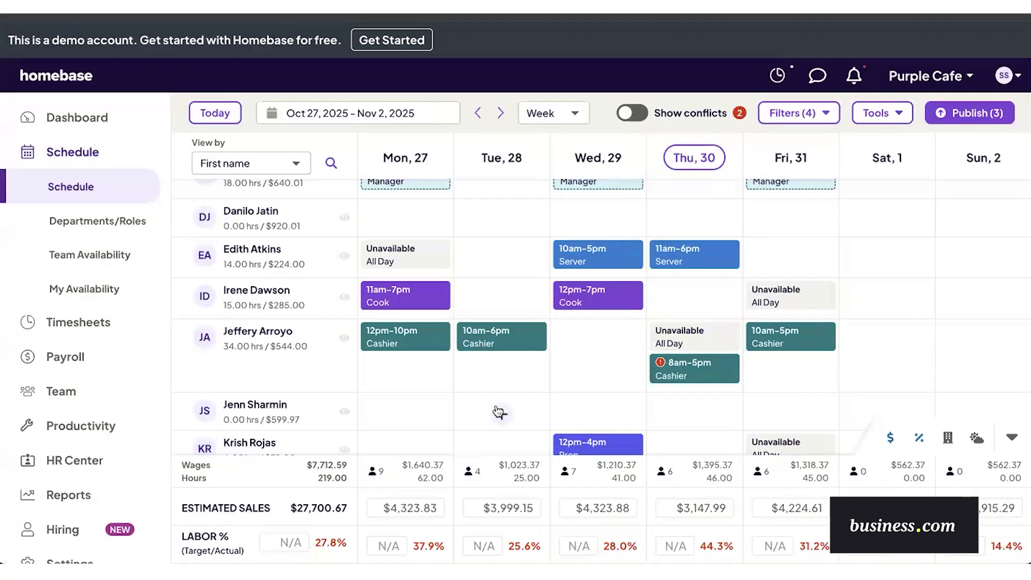
{"action": "left_click", "coordinate": [1011, 437]}
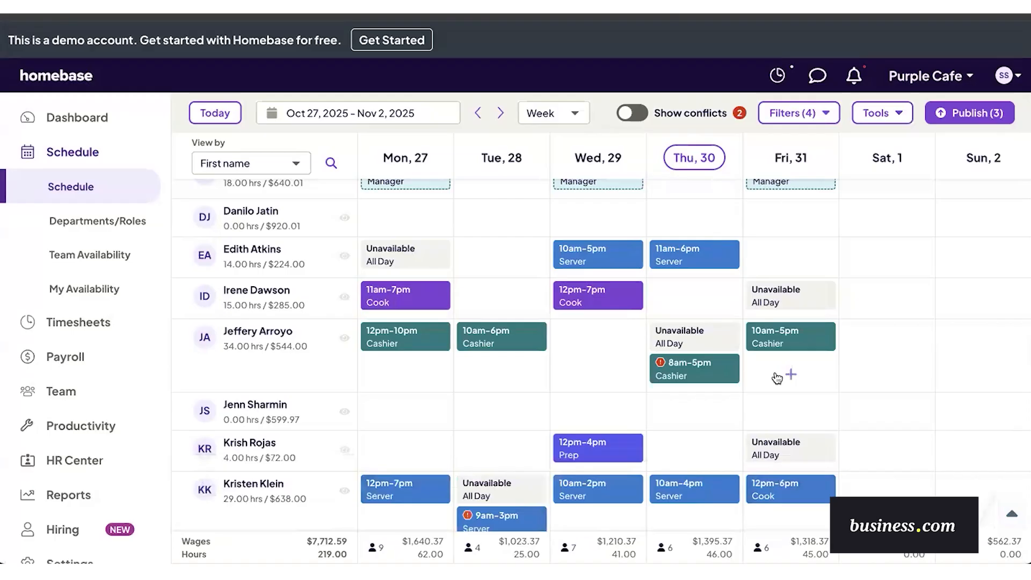
Add a Saturday Server shift ending at 6:30 pm for the team member with the Monday 12pm–7pm Server shift, and check their overtime alert
{"action": "scroll", "coordinate": [775, 372], "scroll_direction": "down", "scroll_amount": 1}
{"action": "left_click", "coordinate": [849, 427]}
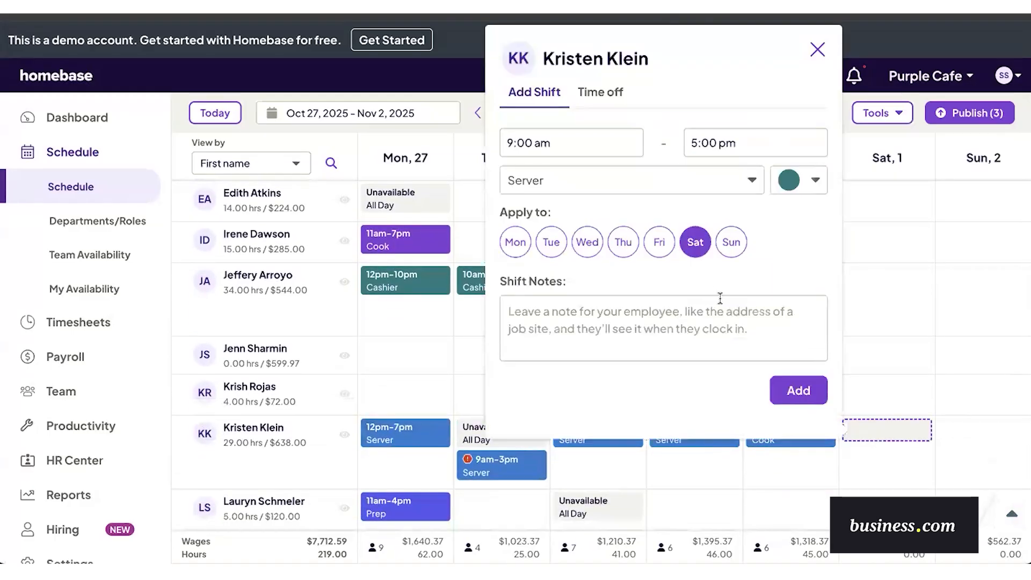
{"action": "left_click", "coordinate": [748, 143]}
{"action": "scroll", "coordinate": [741, 214], "scroll_direction": "down", "scroll_amount": 3}
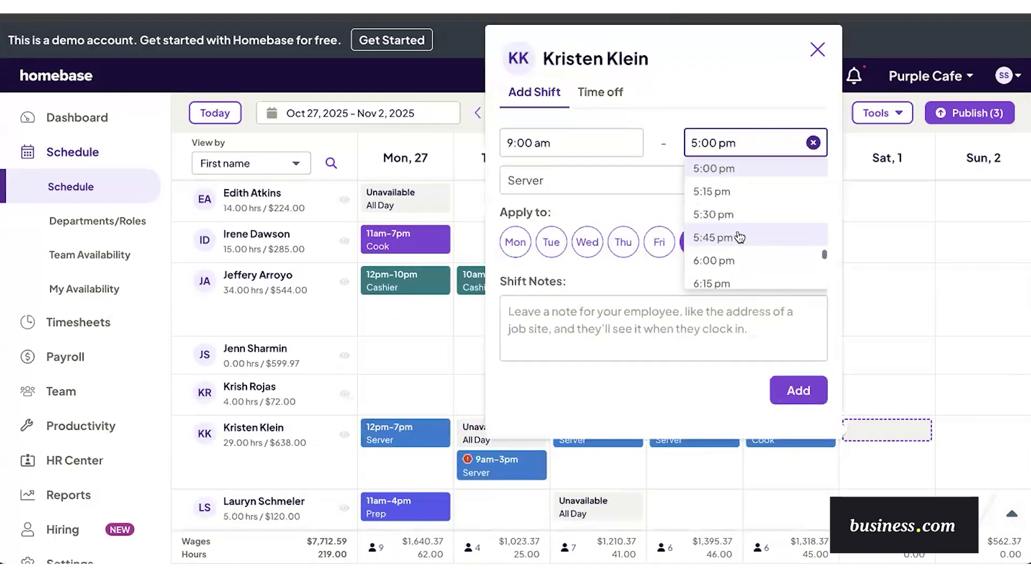
{"action": "left_click", "coordinate": [739, 269]}
{"action": "left_click", "coordinate": [799, 389]}
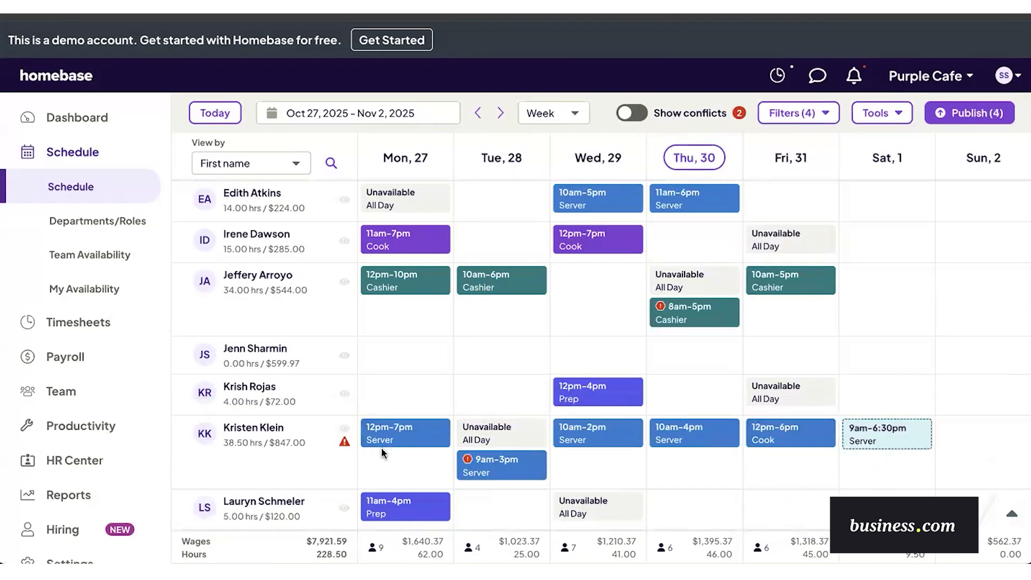
{"action": "mouse_move", "coordinate": [345, 444]}
Group the weekly schedule by Department and look through the Back of House and Front of House shifts
{"action": "left_click", "coordinate": [272, 168]}
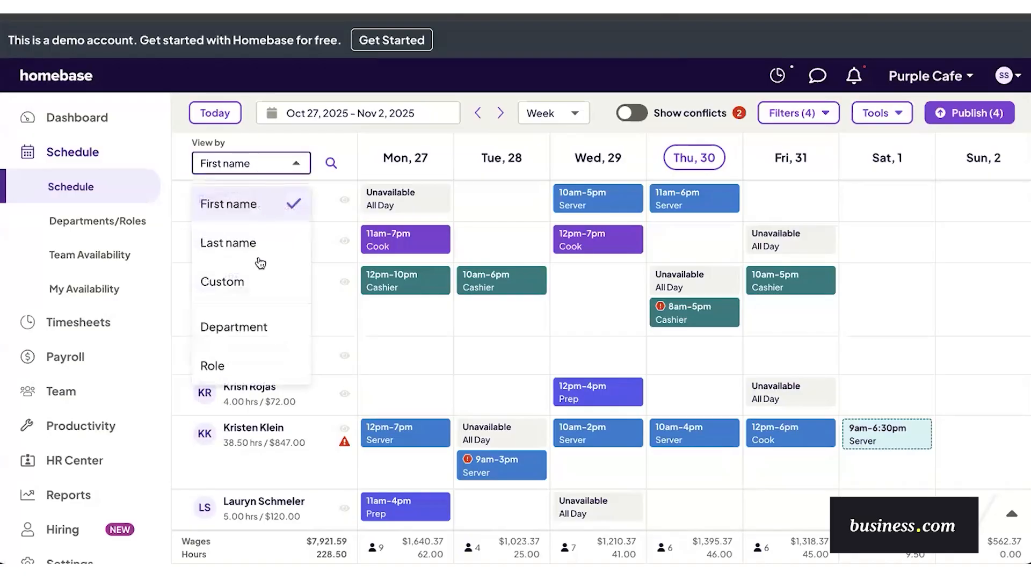
{"action": "left_click", "coordinate": [245, 332]}
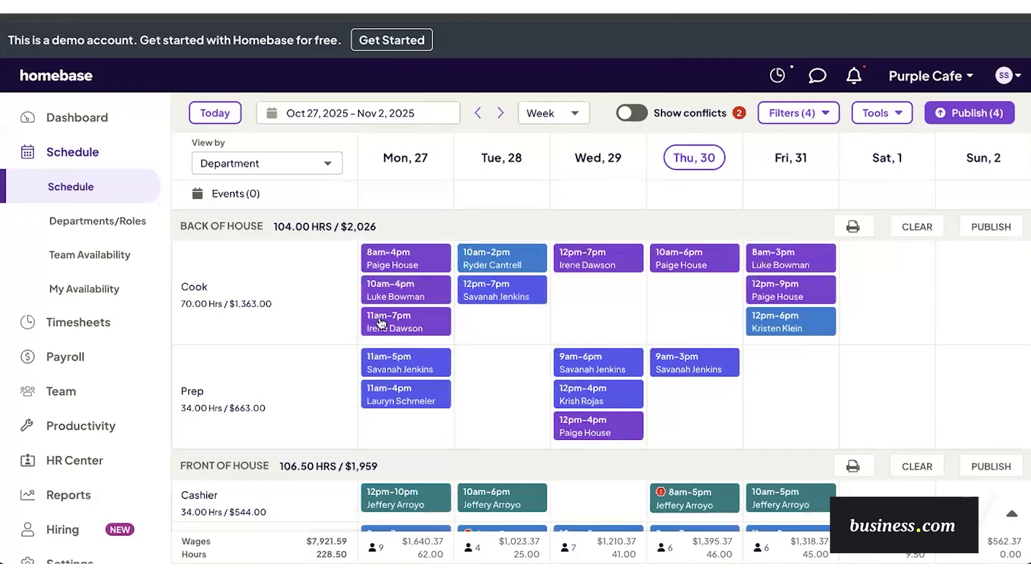
{"action": "scroll", "coordinate": [298, 320], "scroll_direction": "down", "scroll_amount": 2}
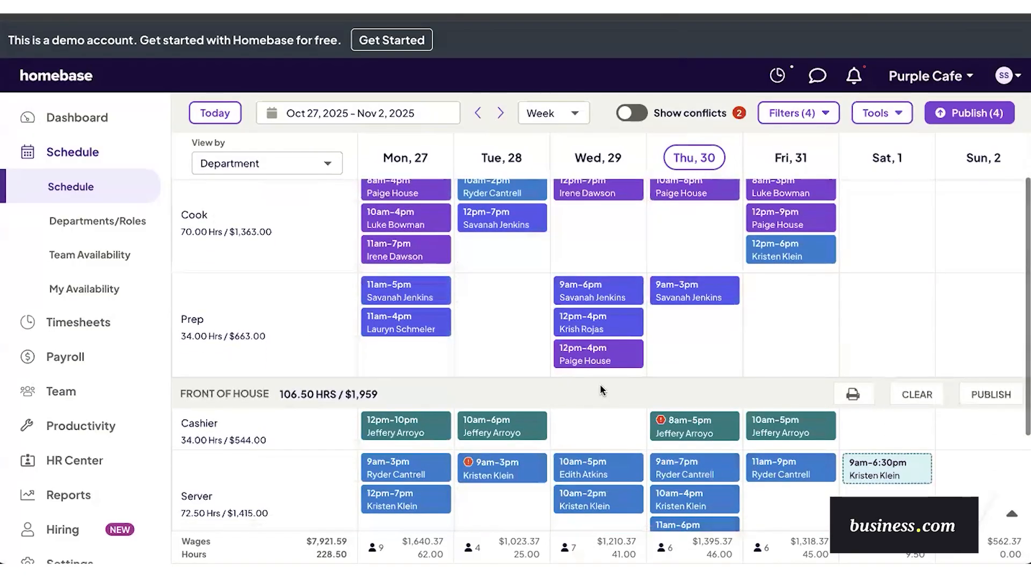
Browse the employees available for a new Thursday Prep shift and close the shift form without adding it
{"action": "left_click", "coordinate": [695, 343]}
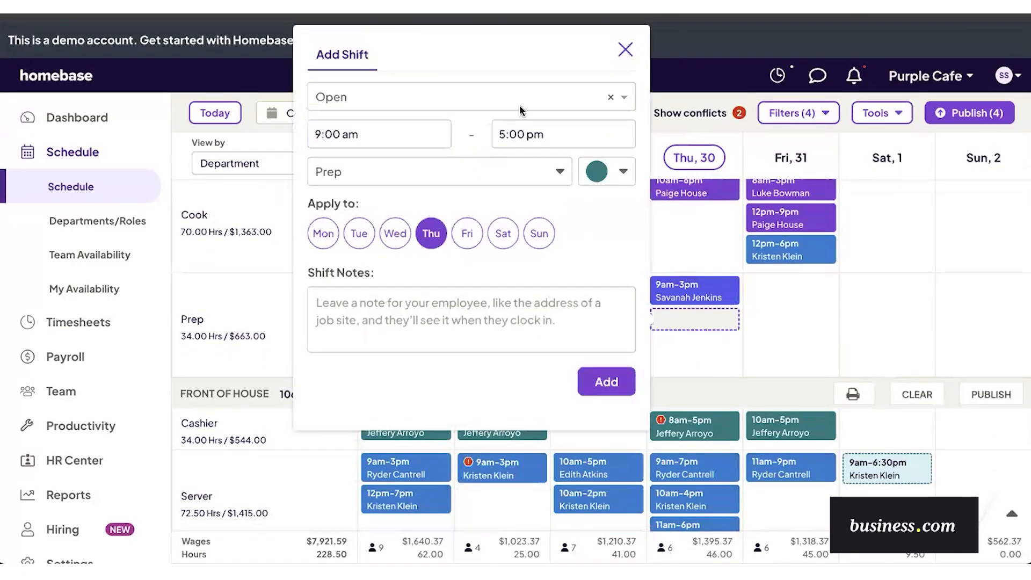
{"action": "left_click", "coordinate": [503, 102]}
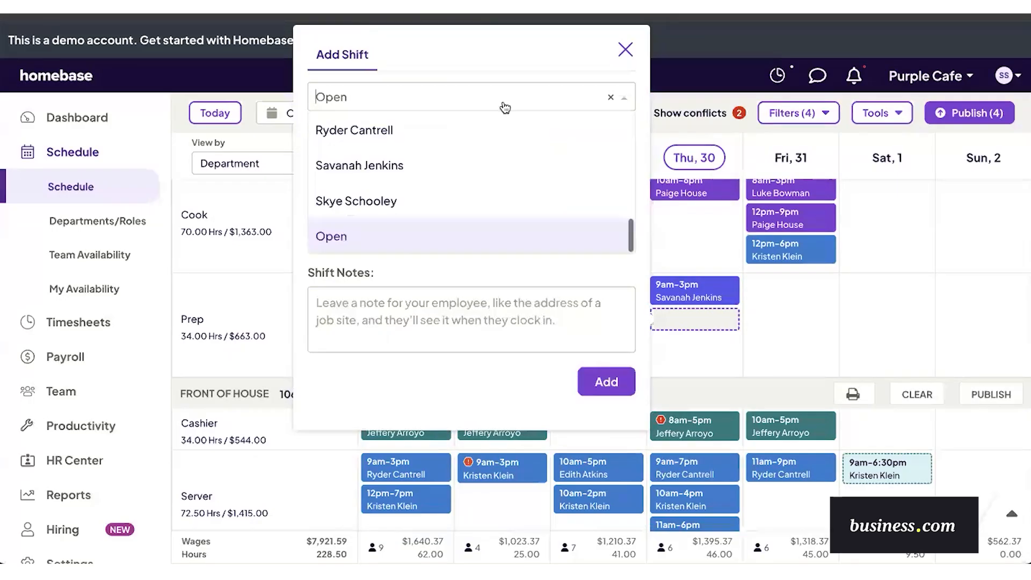
{"action": "scroll", "coordinate": [488, 203], "scroll_direction": "up", "scroll_amount": 5}
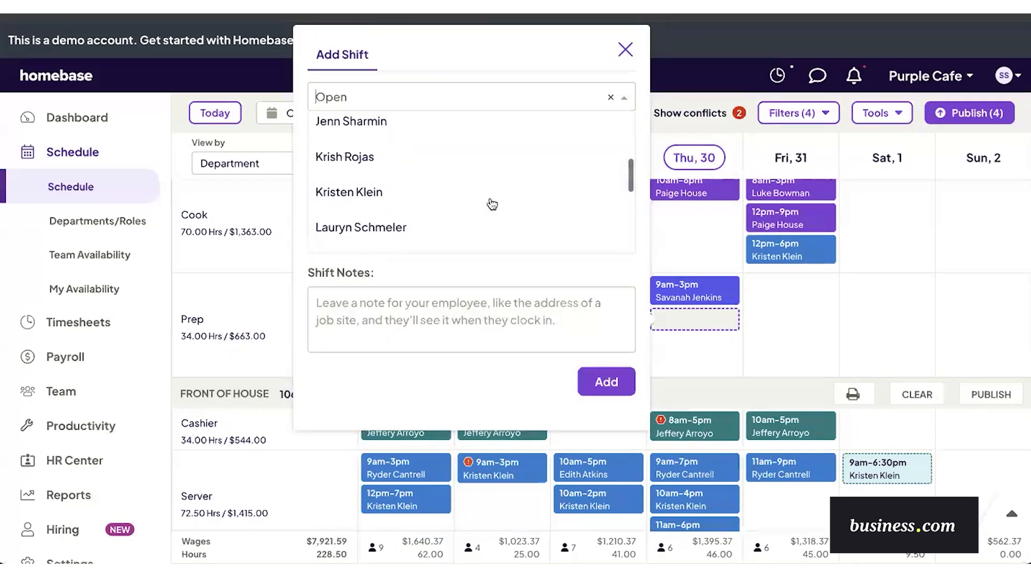
{"action": "left_click", "coordinate": [524, 395]}
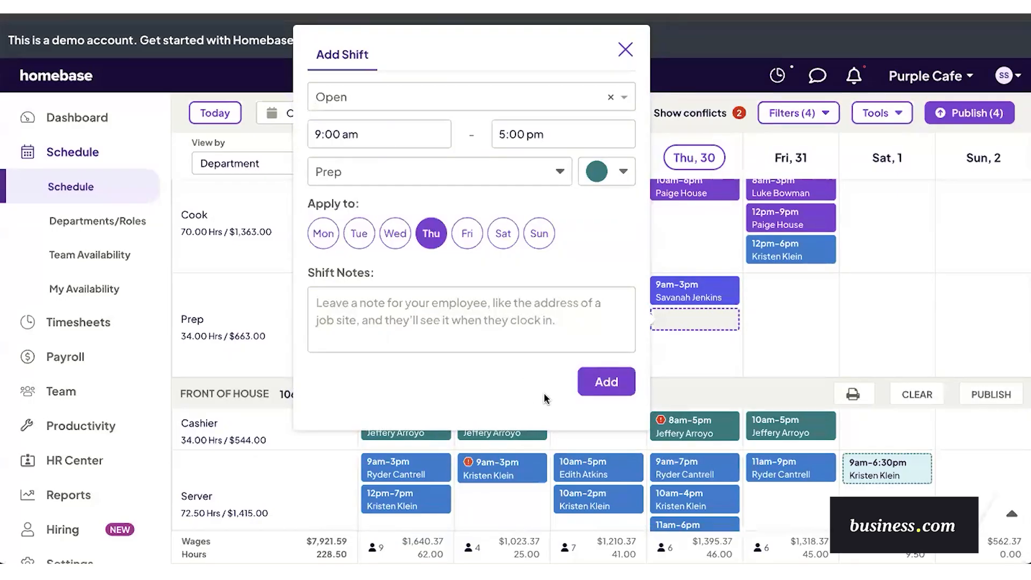
{"action": "left_click", "coordinate": [739, 363]}
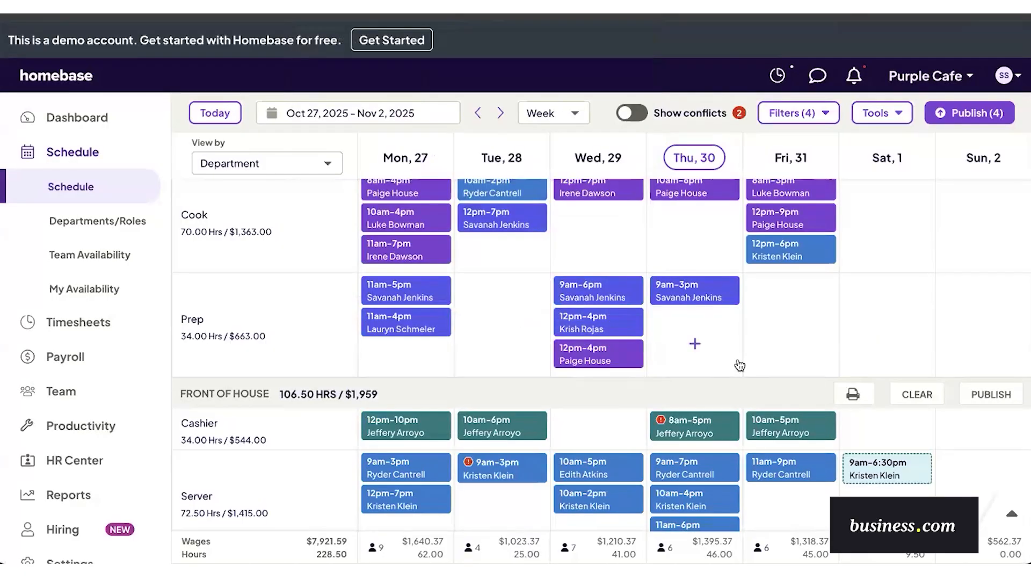
Show the schedule in Day view
{"action": "left_click", "coordinate": [567, 112]}
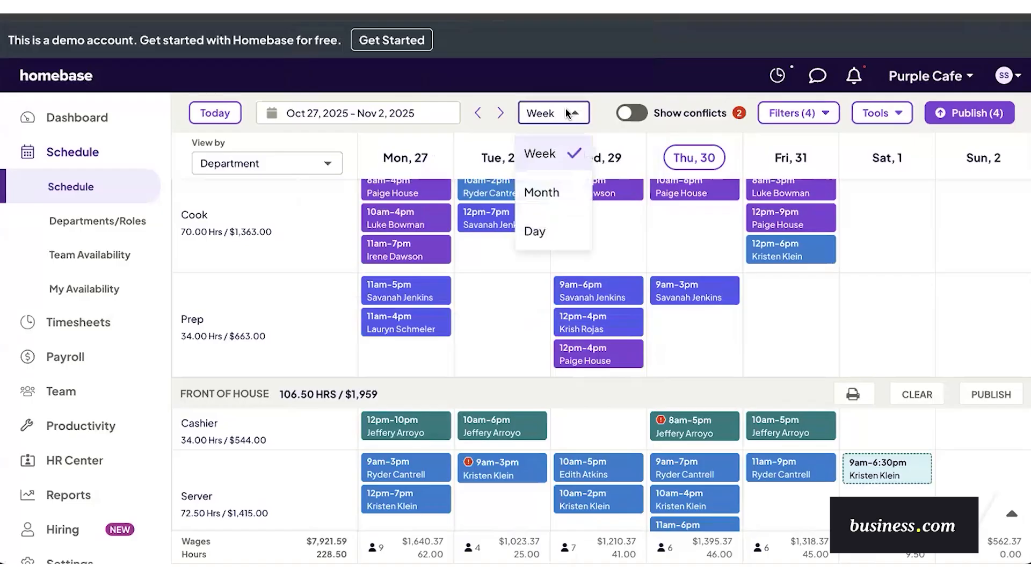
{"action": "left_click", "coordinate": [557, 229]}
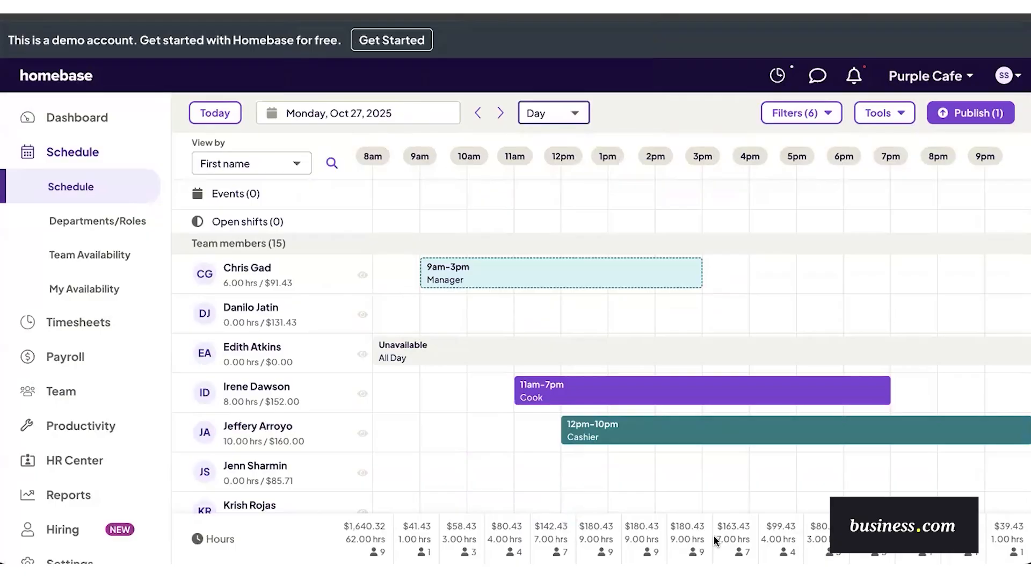
Look through the October 2025 shifts in Month view and return the schedule to Week view
{"action": "left_click", "coordinate": [574, 117]}
{"action": "left_click", "coordinate": [548, 195]}
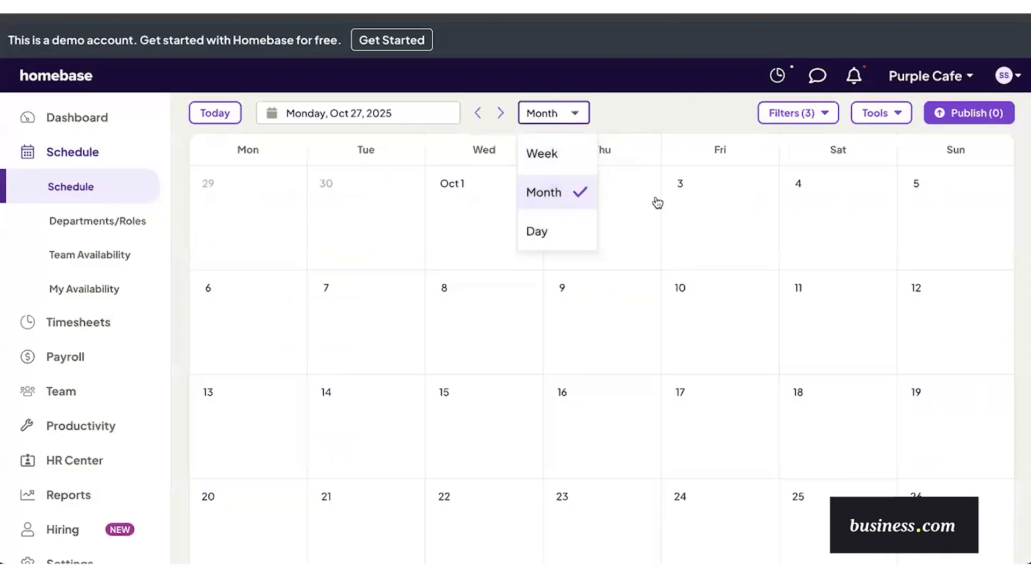
{"action": "scroll", "coordinate": [810, 283], "scroll_direction": "down", "scroll_amount": 5}
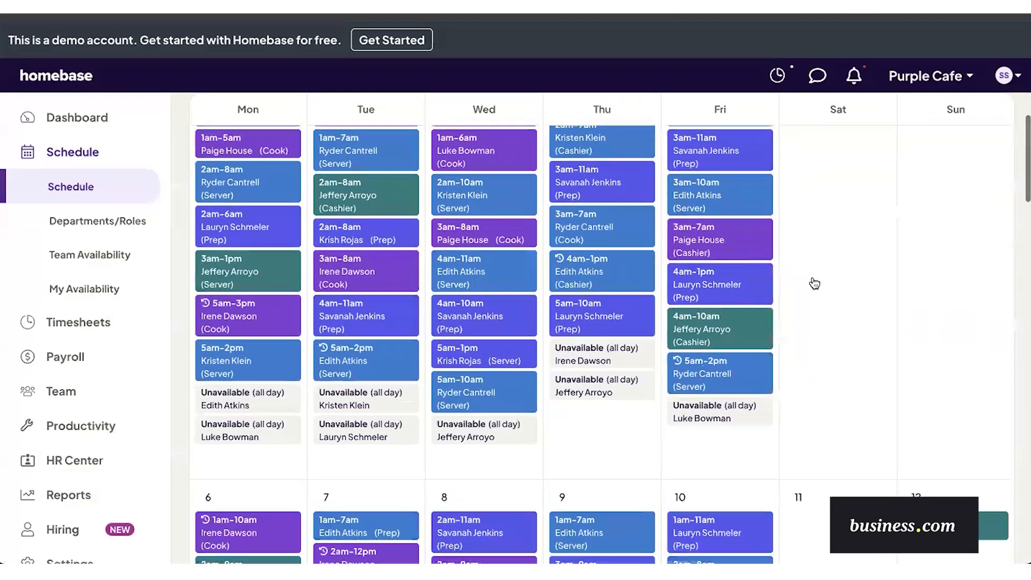
{"action": "scroll", "coordinate": [815, 283], "scroll_direction": "down", "scroll_amount": 5}
{"action": "scroll", "coordinate": [815, 283], "scroll_direction": "up", "scroll_amount": 10}
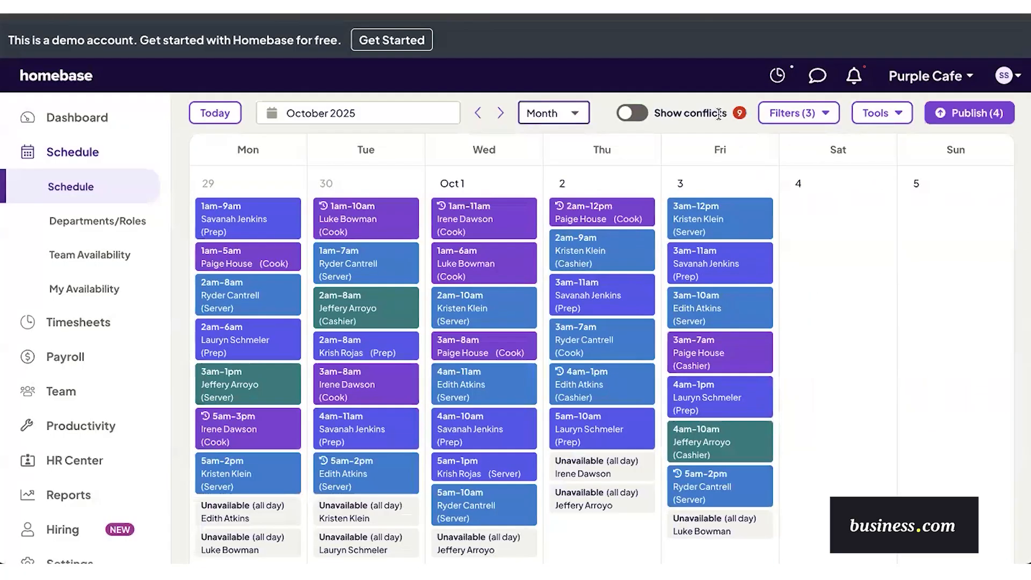
{"action": "left_click", "coordinate": [574, 113]}
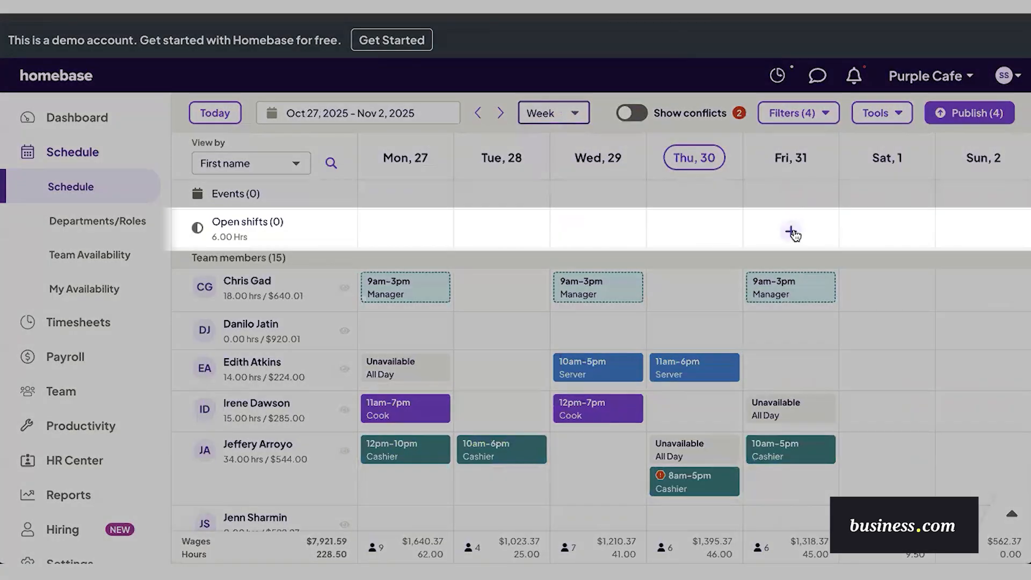
Add an open shift with no role on Friday, October 31, from 9:00 am to 5:00 pm
{"action": "left_click", "coordinate": [793, 233]}
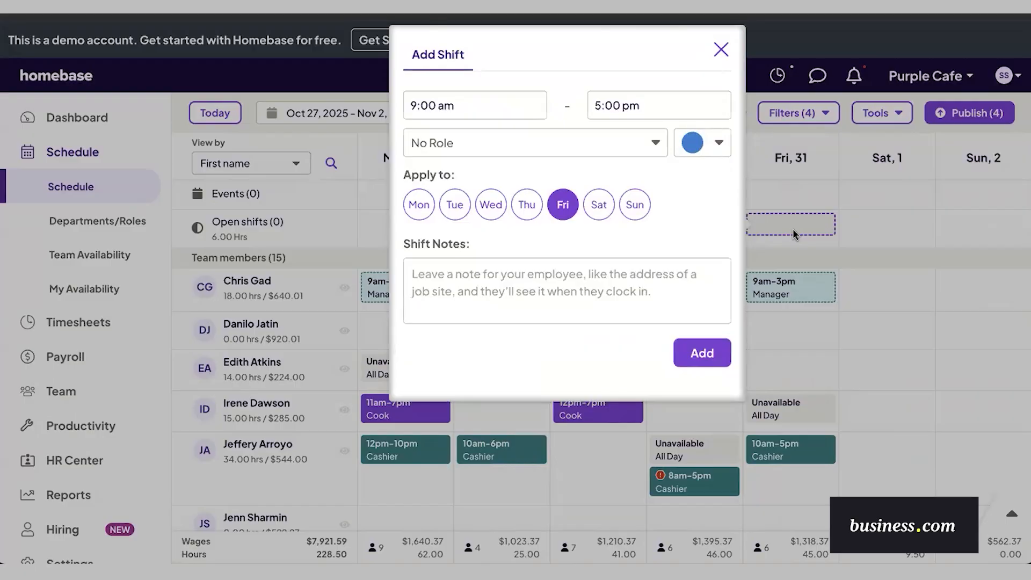
{"action": "left_click", "coordinate": [697, 321]}
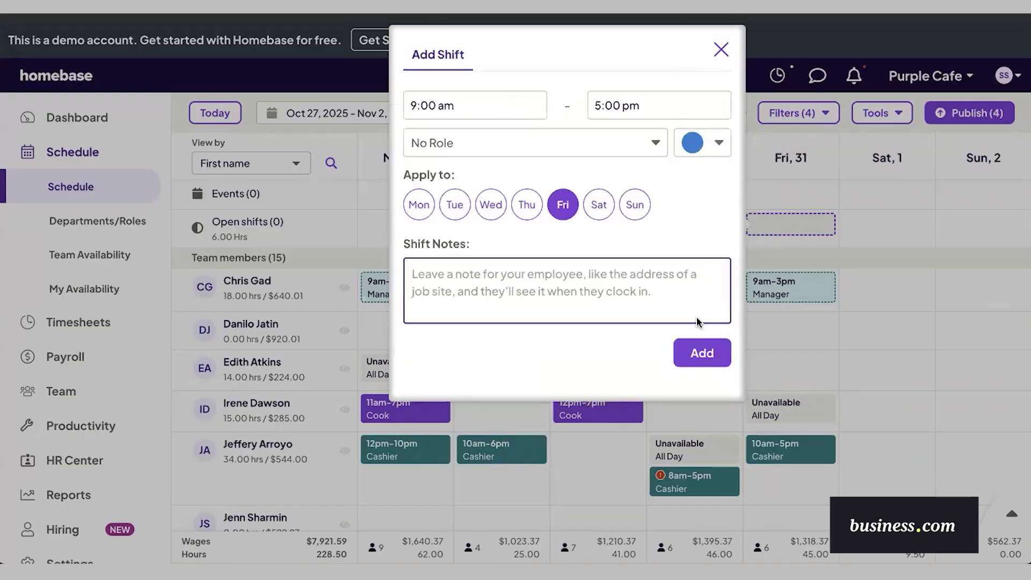
{"action": "left_click", "coordinate": [699, 353]}
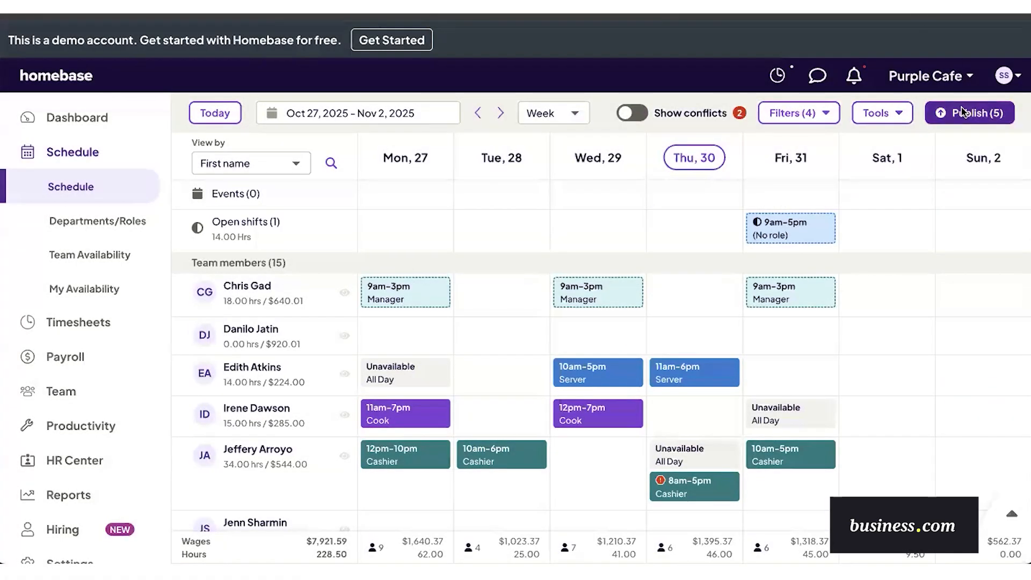
Review the publish summary for Oct 27 - Nov 2, 2025 and publish the schedule with everyone on the team notified
{"action": "left_click", "coordinate": [963, 113]}
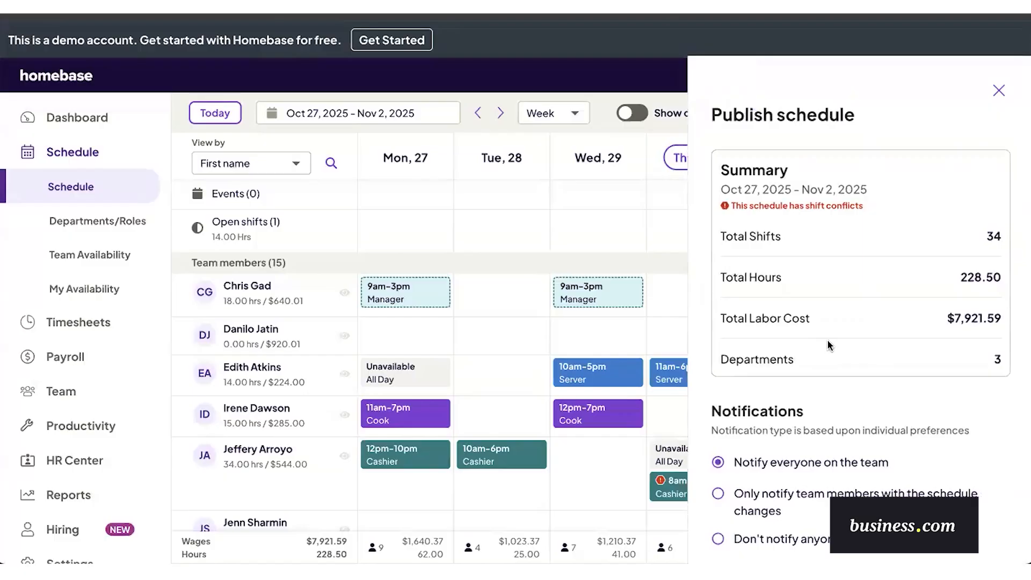
{"action": "scroll", "coordinate": [875, 298], "scroll_direction": "down", "scroll_amount": 1}
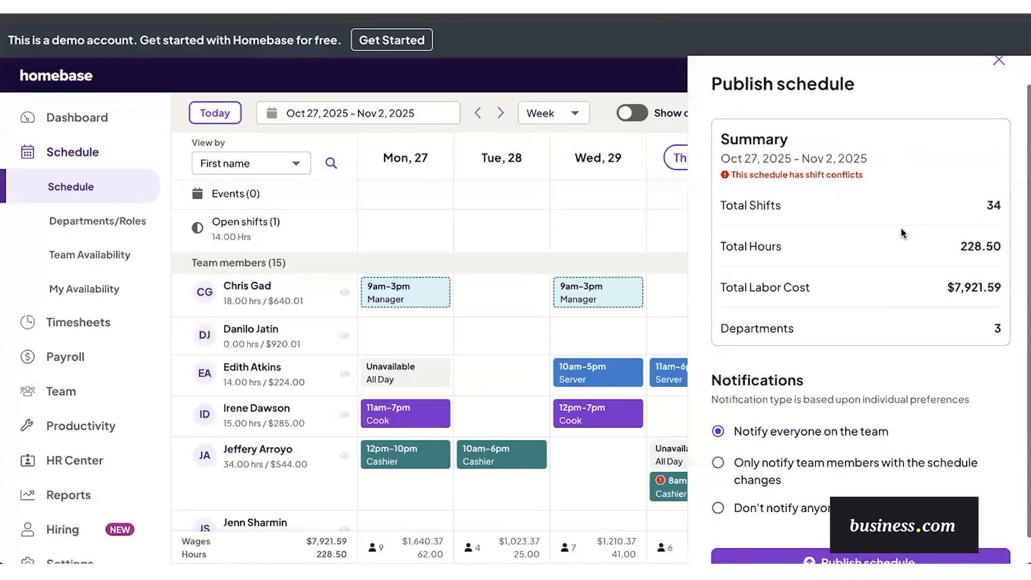
{"action": "scroll", "coordinate": [911, 234], "scroll_direction": "down", "scroll_amount": 1}
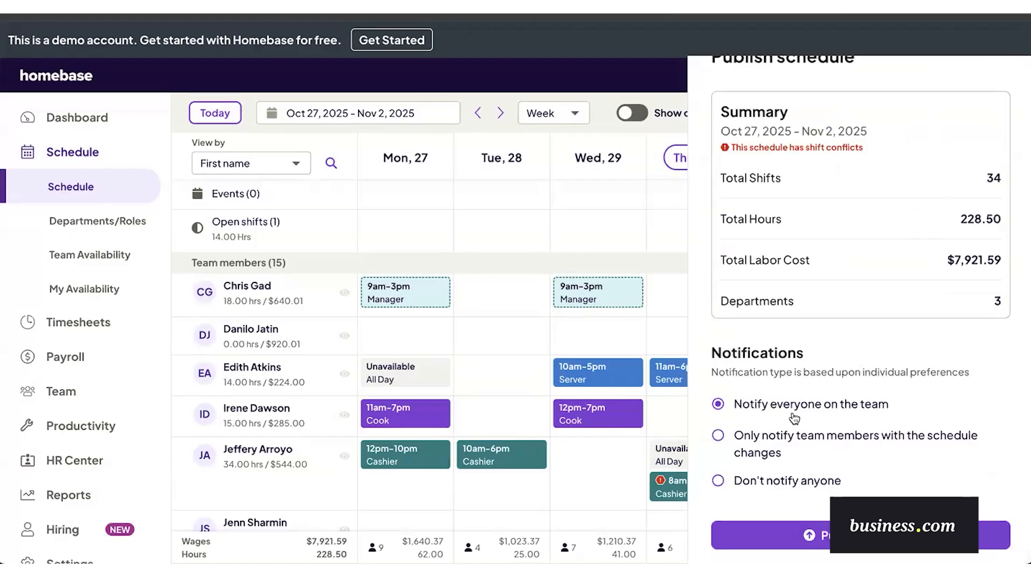
{"action": "scroll", "coordinate": [881, 459], "scroll_direction": "down", "scroll_amount": 1}
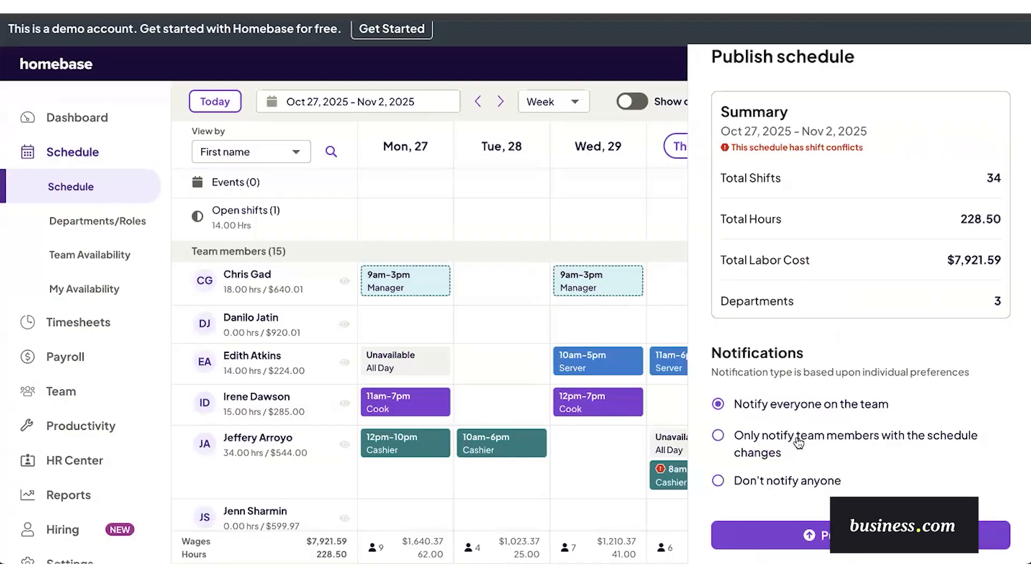
{"action": "left_click", "coordinate": [788, 481]}
{"action": "left_click", "coordinate": [831, 407]}
{"action": "left_click", "coordinate": [861, 535]}
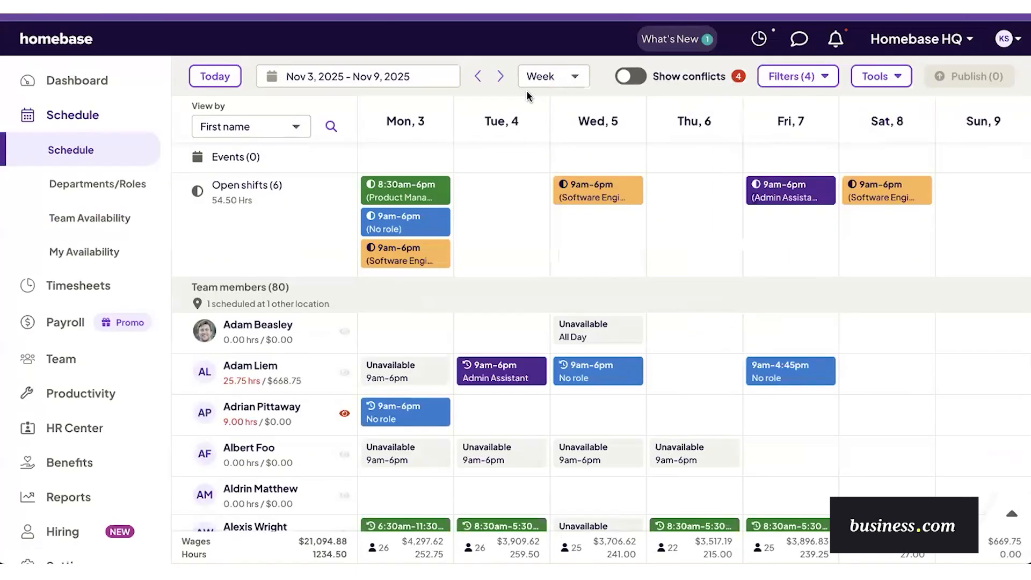
Generate a recommended schedule for the week of Nov 10 - Nov 16, 2025
{"action": "left_click", "coordinate": [500, 77]}
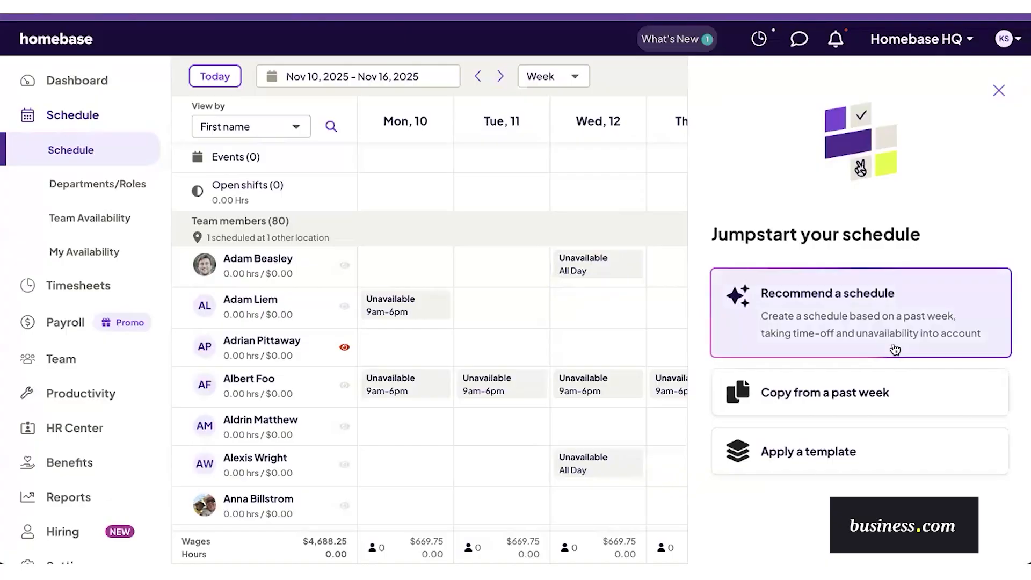
{"action": "left_click", "coordinate": [836, 343]}
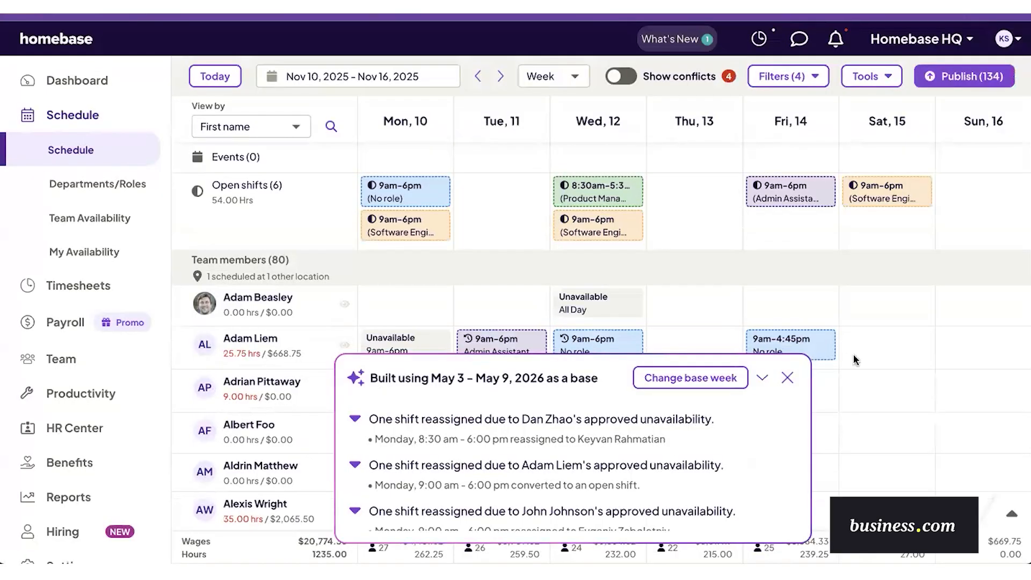
Read through the list of shift reassignments made for the recommended schedule
{"action": "scroll", "coordinate": [895, 319], "scroll_direction": "down", "scroll_amount": 1}
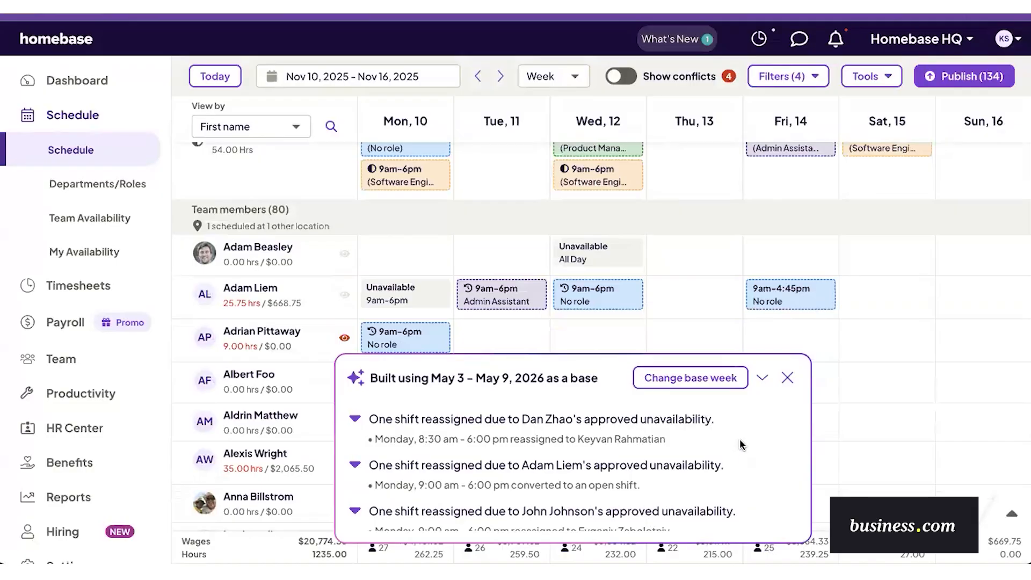
{"action": "scroll", "coordinate": [740, 445], "scroll_direction": "down", "scroll_amount": 3}
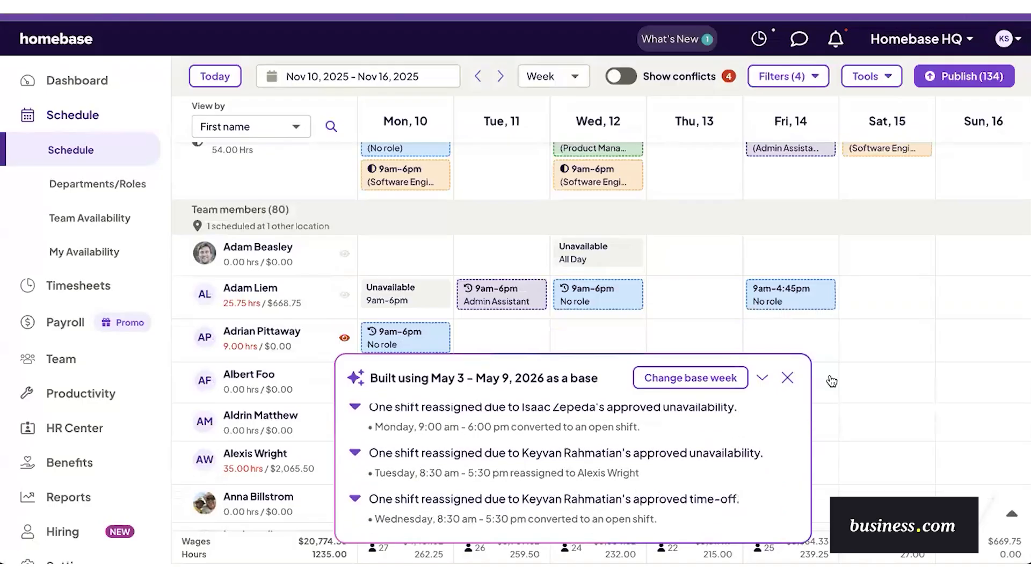
{"action": "scroll", "coordinate": [631, 462], "scroll_direction": "up", "scroll_amount": 2}
{"action": "scroll", "coordinate": [631, 462], "scroll_direction": "up", "scroll_amount": 3}
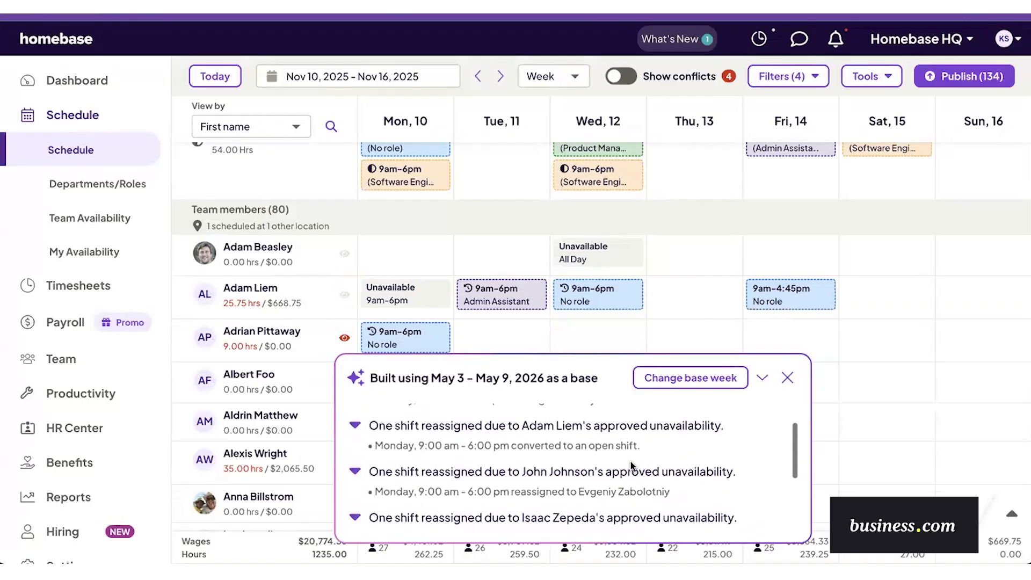
Check the Monday 8:30 am - 6:00 pm reassignment against the schedule rows of the two employees involved
{"action": "scroll", "coordinate": [414, 235], "scroll_direction": "down", "scroll_amount": 6}
{"action": "scroll", "coordinate": [440, 266], "scroll_direction": "down", "scroll_amount": 5}
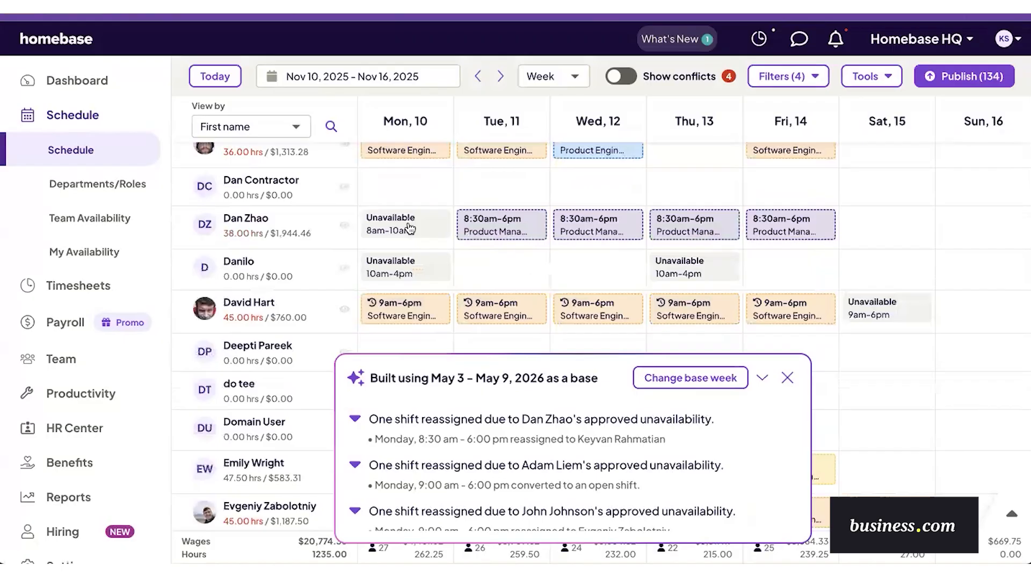
{"action": "triple_click", "coordinate": [499, 441]}
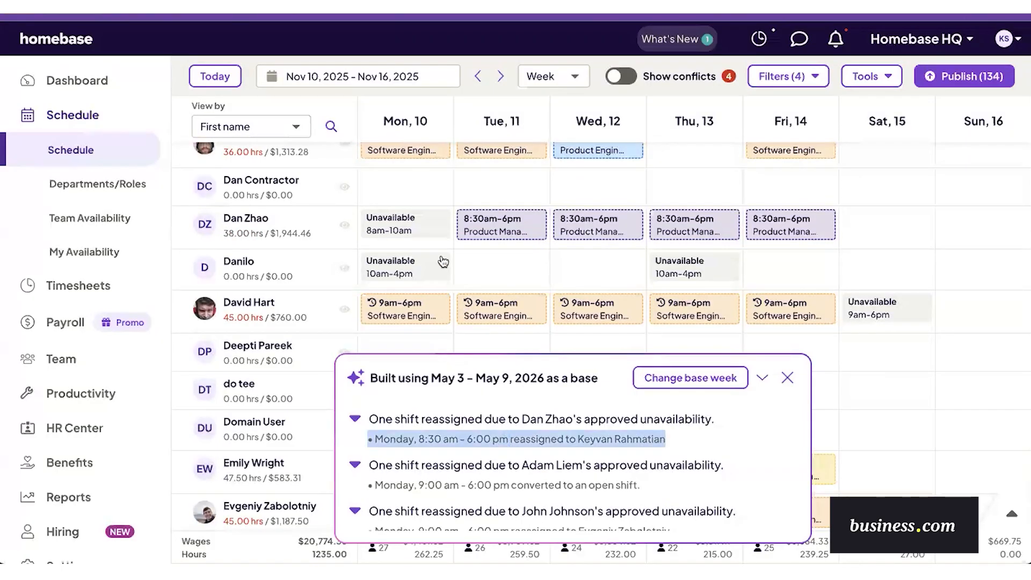
{"action": "scroll", "coordinate": [443, 262], "scroll_direction": "down", "scroll_amount": 15}
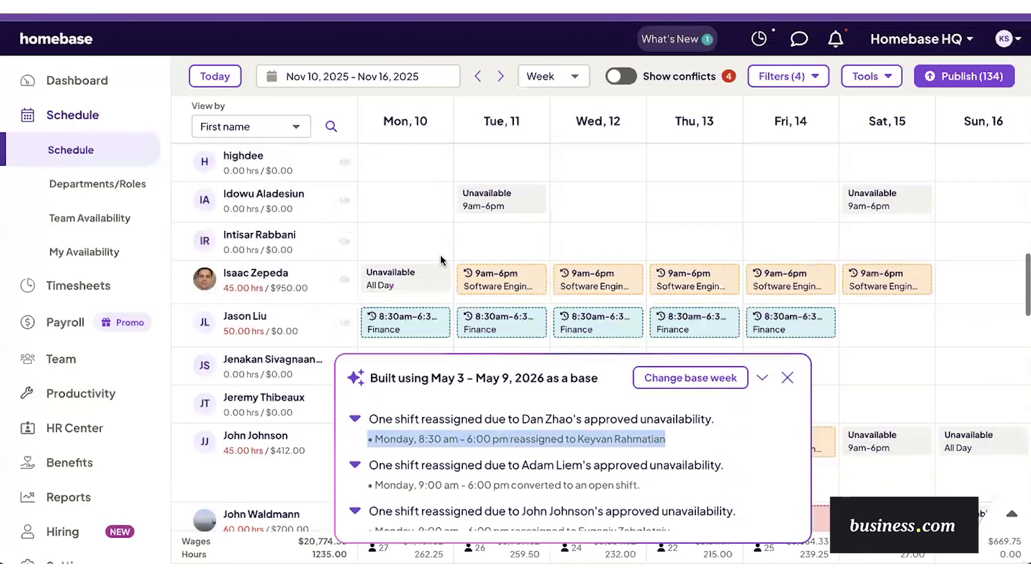
{"action": "scroll", "coordinate": [443, 262], "scroll_direction": "down", "scroll_amount": 10}
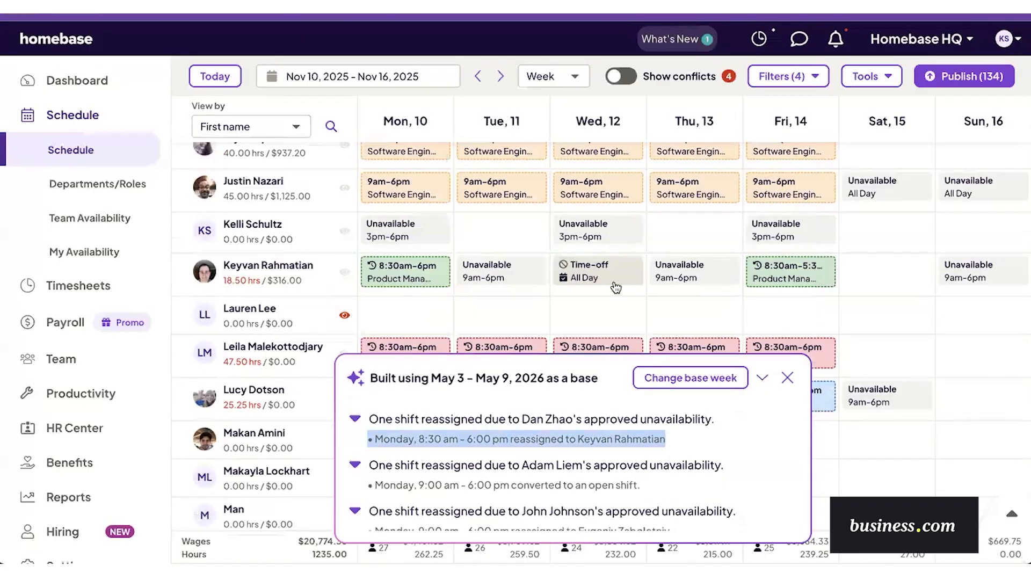
Check the Wednesday time-off reassignment of the 8:30 am - 5:30 pm shift against the week's open shifts
{"action": "scroll", "coordinate": [598, 475], "scroll_direction": "down", "scroll_amount": 3}
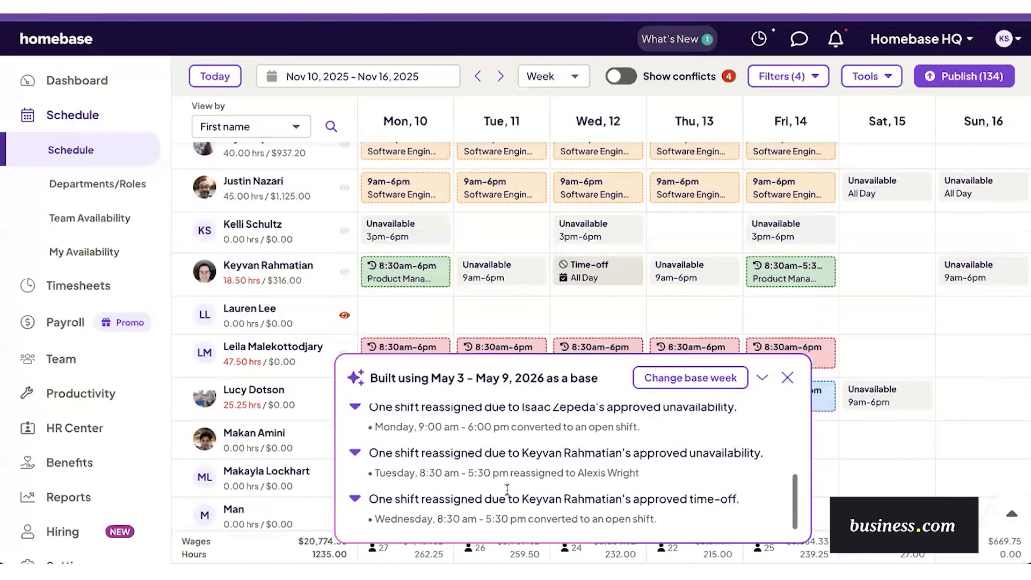
{"action": "triple_click", "coordinate": [465, 498]}
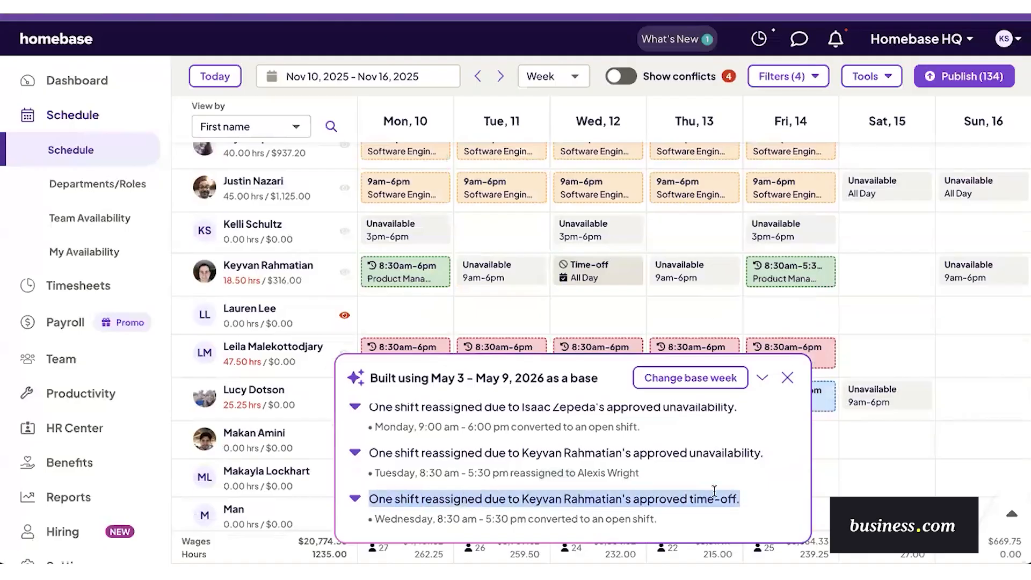
{"action": "left_click", "coordinate": [658, 518]}
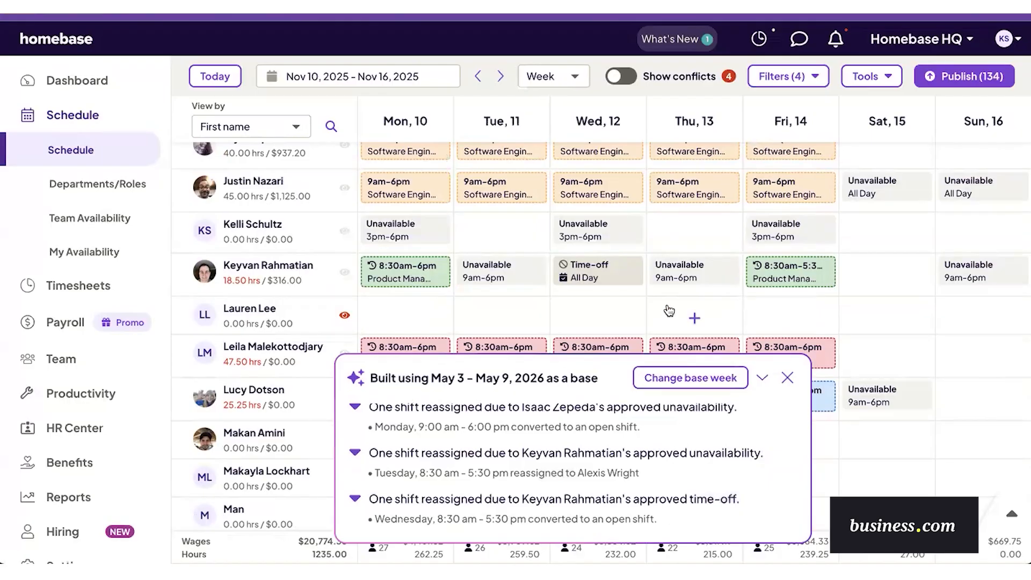
{"action": "scroll", "coordinate": [668, 311], "scroll_direction": "up", "scroll_amount": 20}
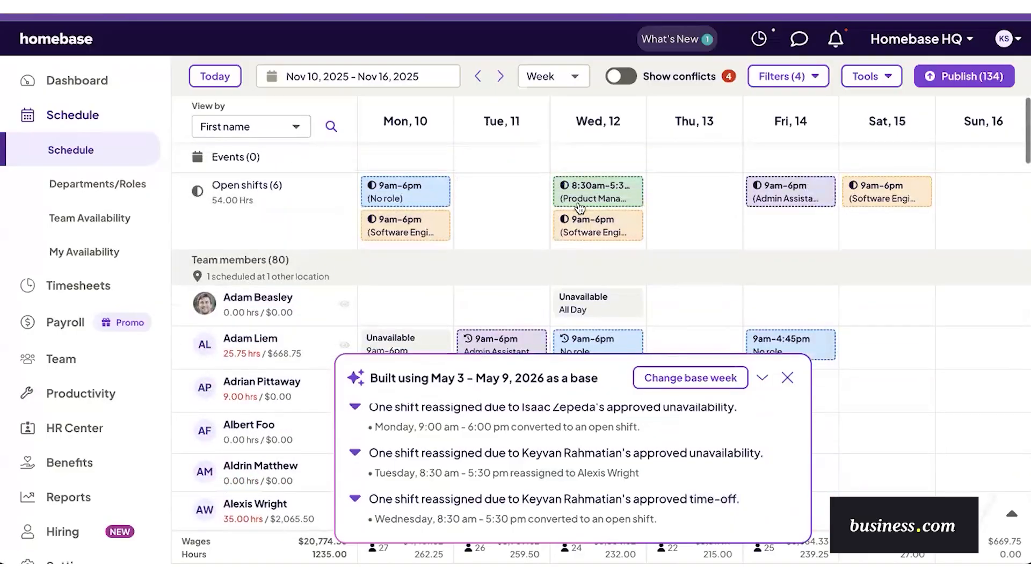